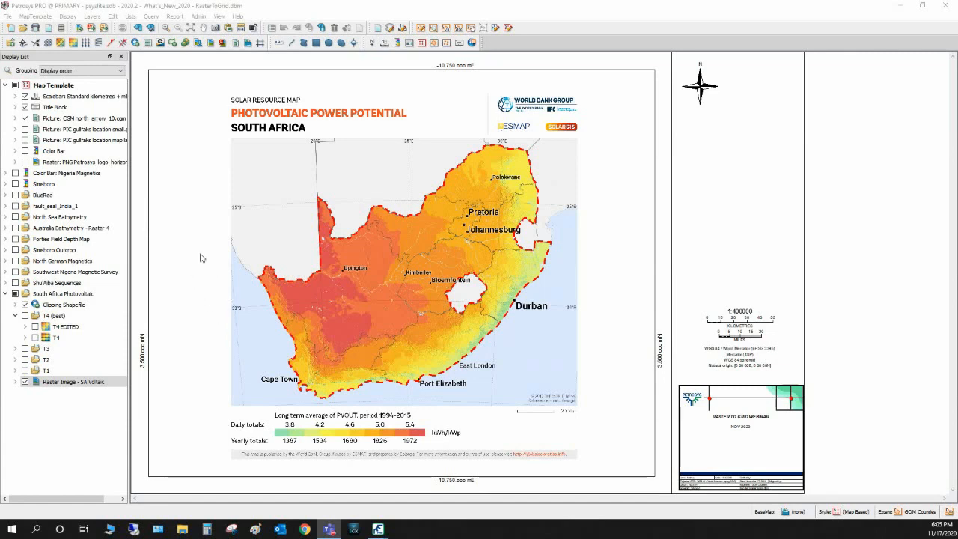
Step: Display the South-Africa_PVOUT PNG raster image with World coordinates, placing it interactively over the map's upper-left area
left_click(73, 18)
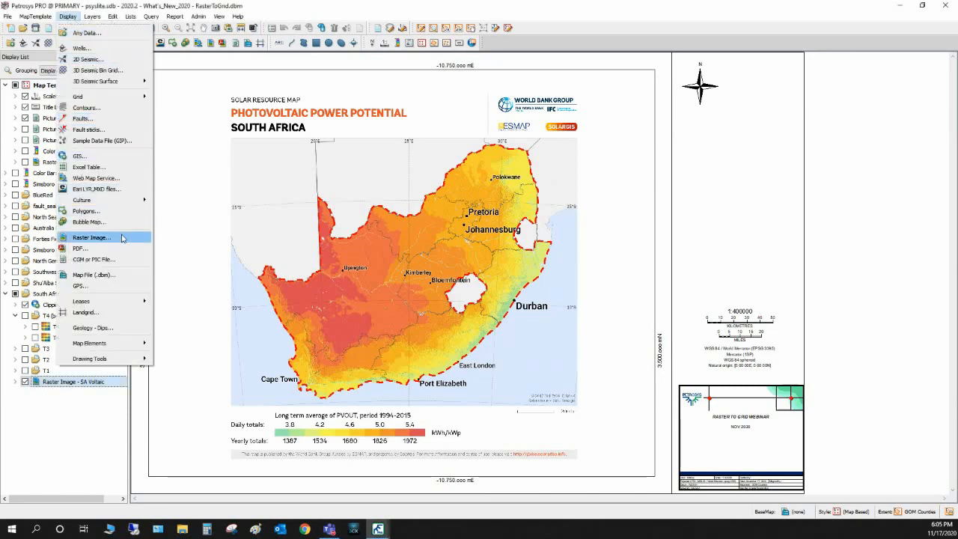
left_click(123, 238)
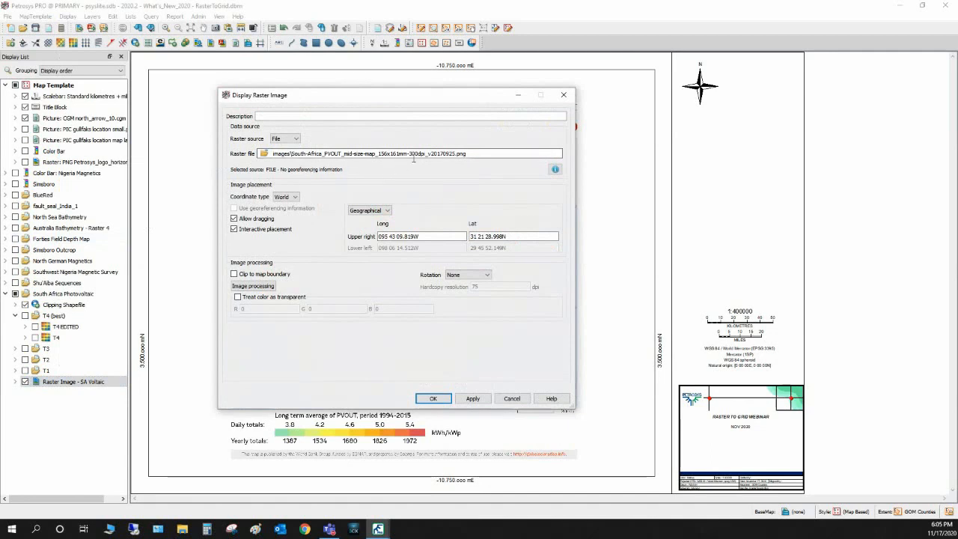
left_click(297, 198)
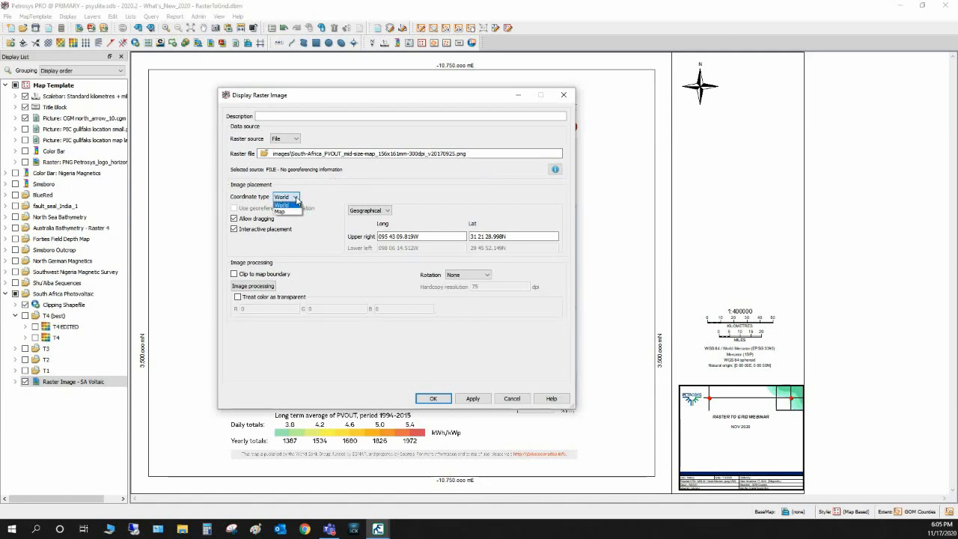
left_click(297, 205)
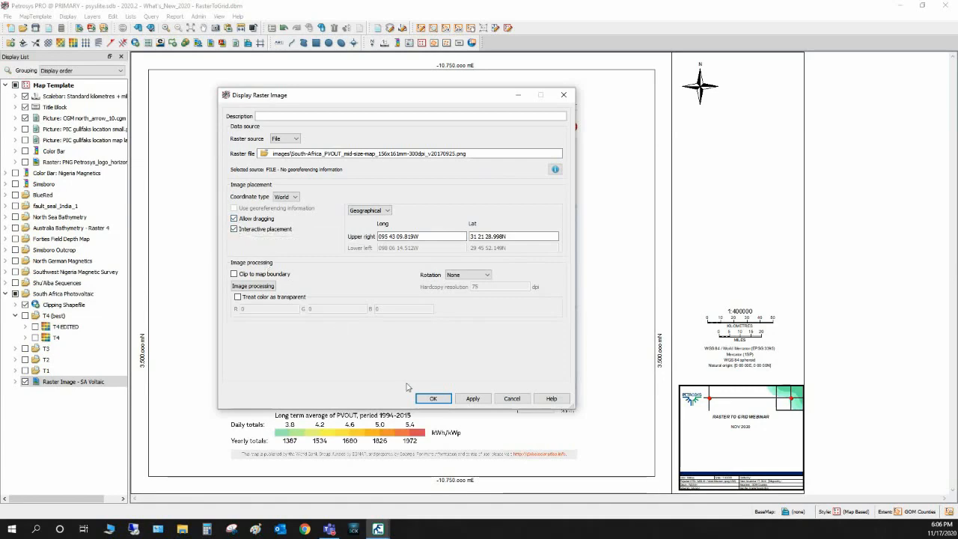
left_click(432, 401)
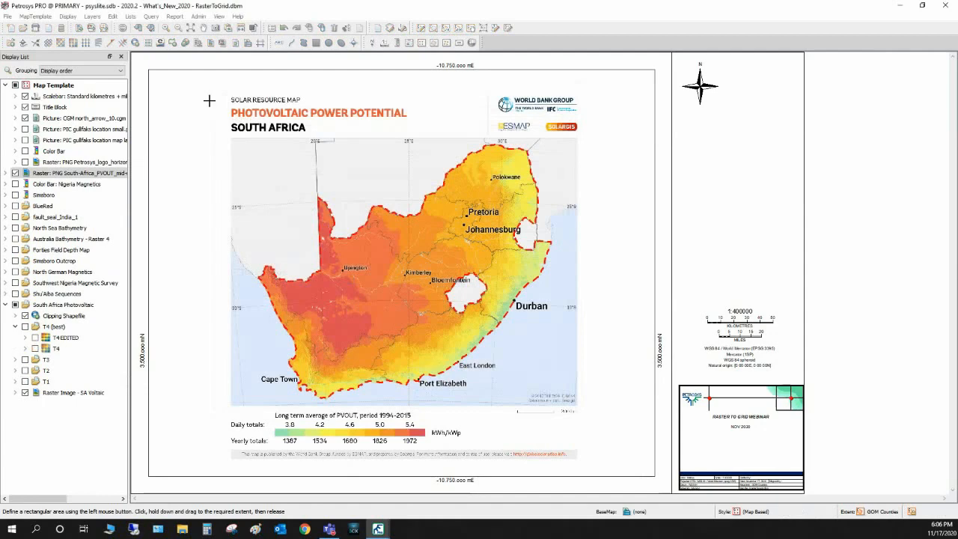
left_click_drag(206, 98, 374, 222)
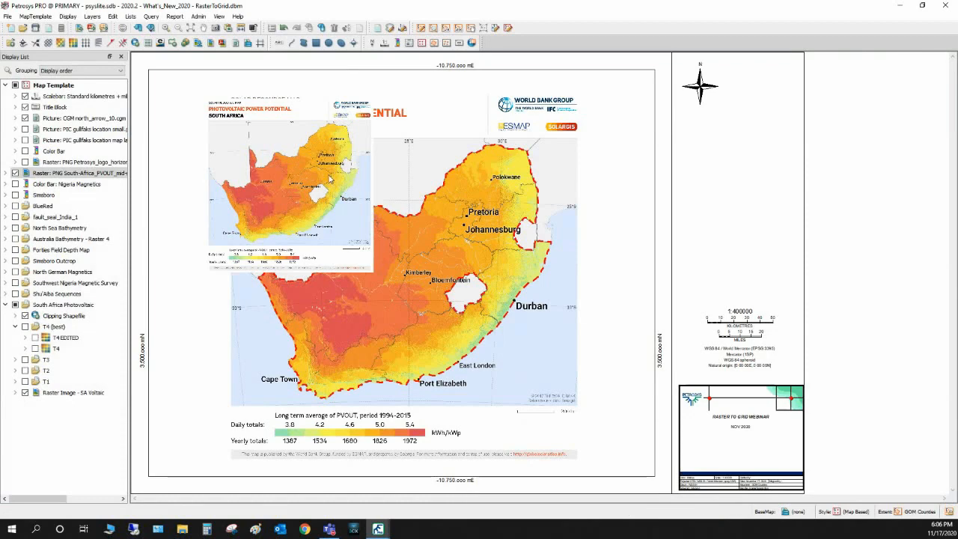
Step: Hide the newly placed South-Africa_PVOUT raster layer from the map
left_click(224, 114)
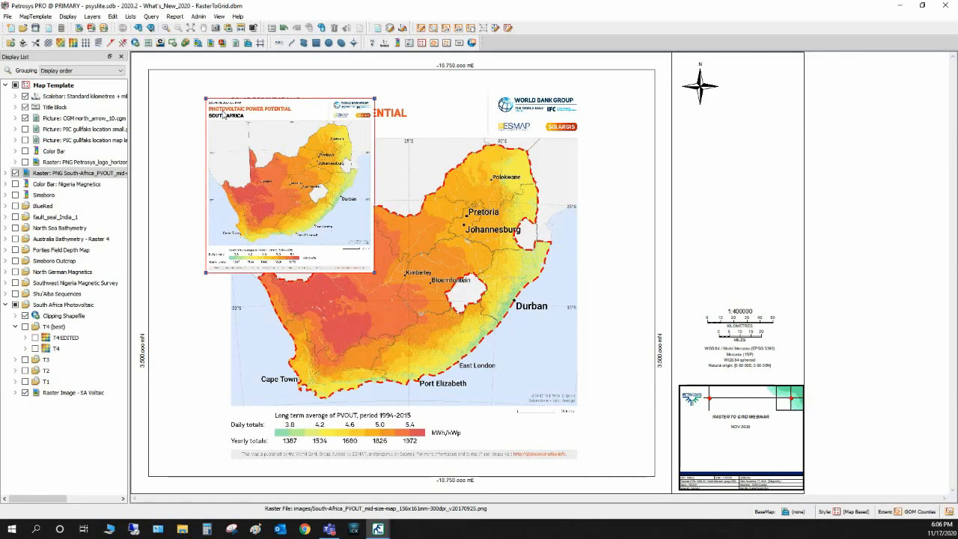
right_click(223, 115)
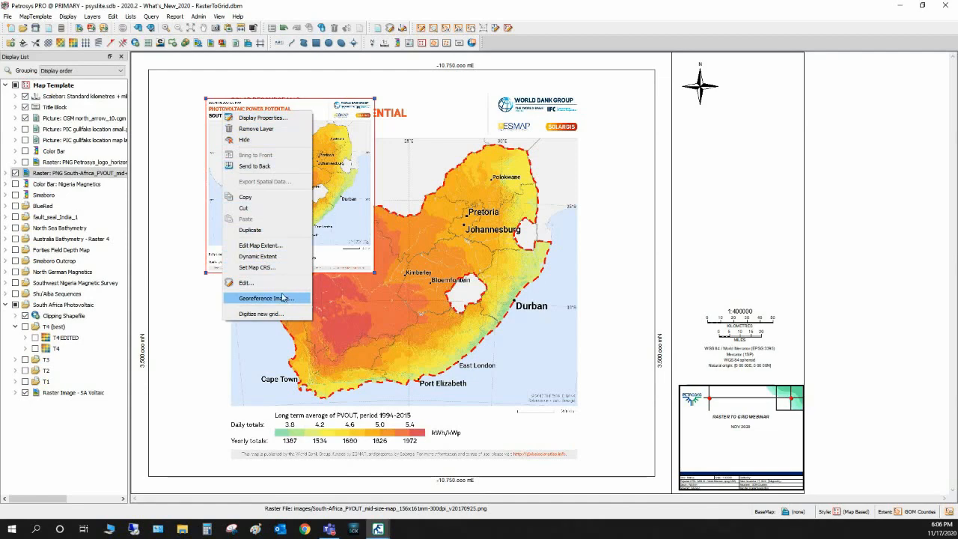
left_click(165, 206)
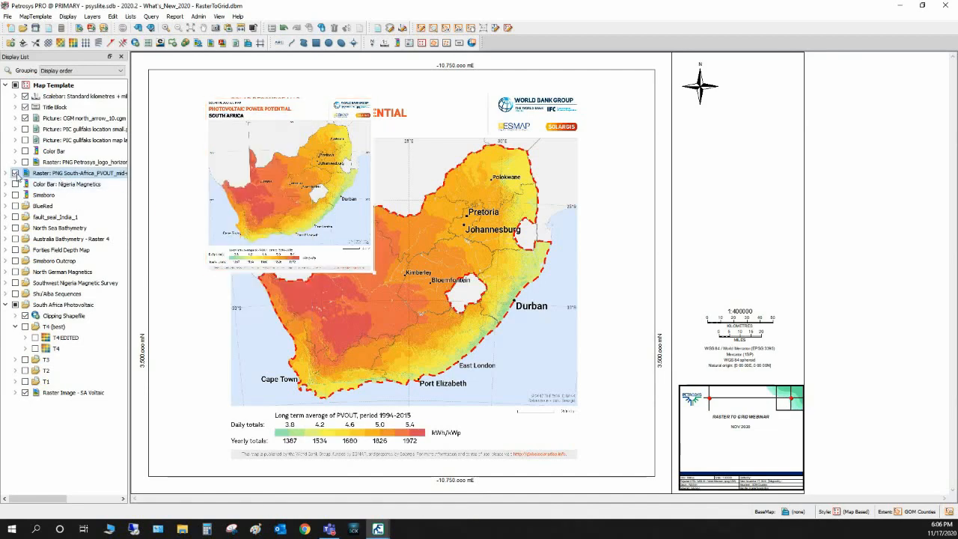
left_click(16, 174)
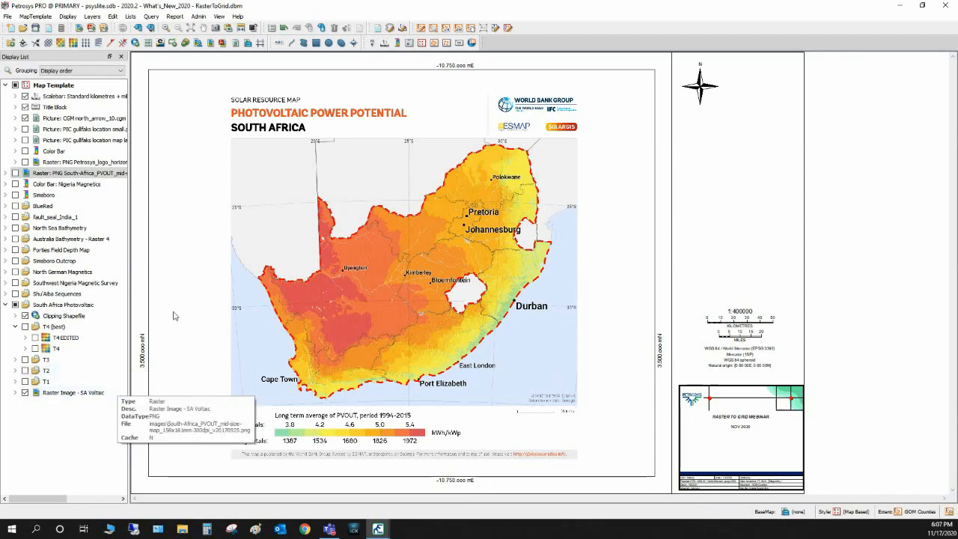
Step: Open the Raster Image - SA Voltaic layer for editing in the Spatial Editor and enlarge the display list area
mouse_move(106, 391)
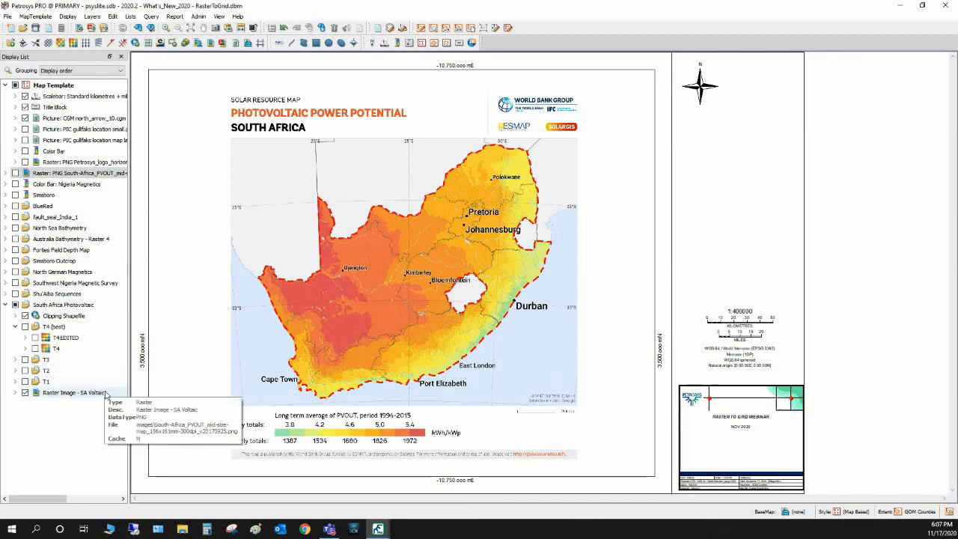
right_click(107, 394)
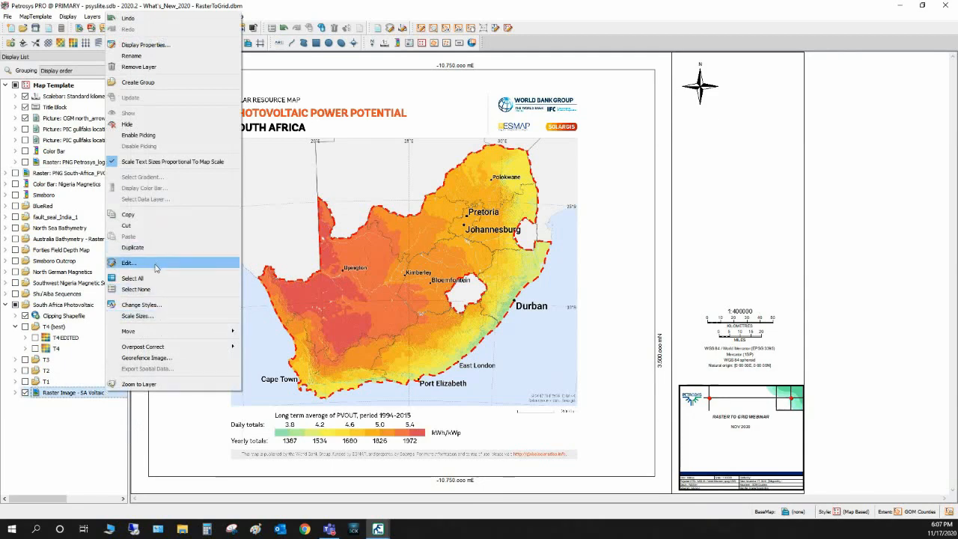
left_click(129, 263)
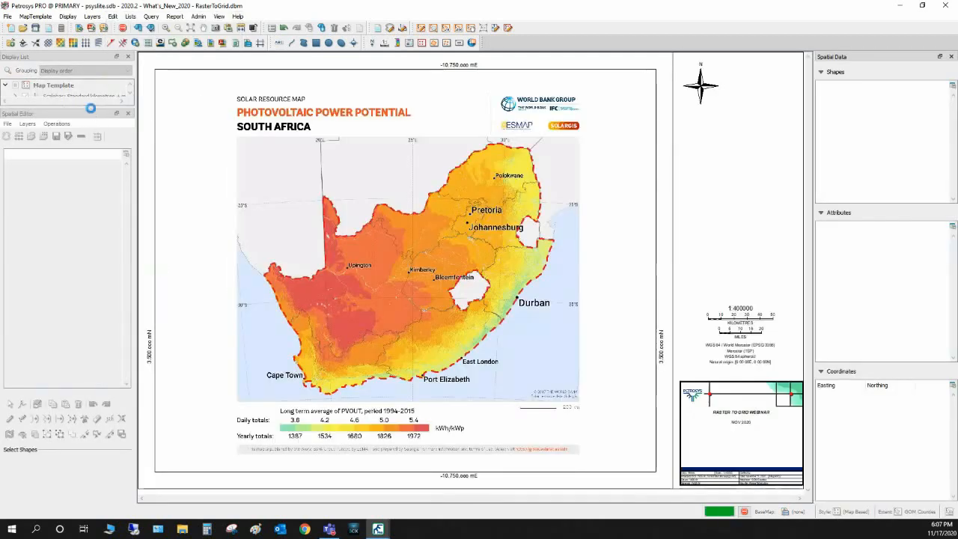
left_click_drag(90, 110, 92, 199)
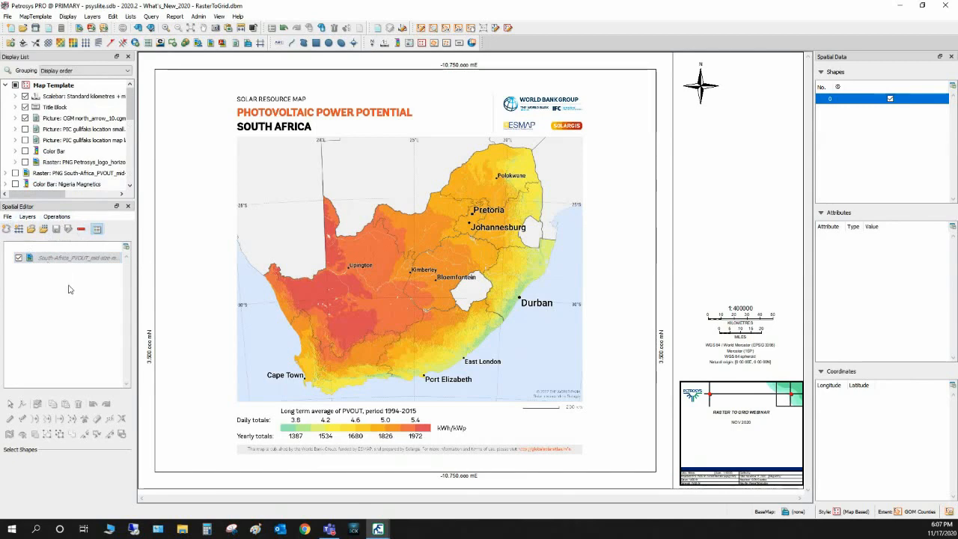
Step: Create a full-definition polygon shape file demo.shp in projected WGS 84 / World Mercator coordinates, overwriting the existing file
left_click(6, 218)
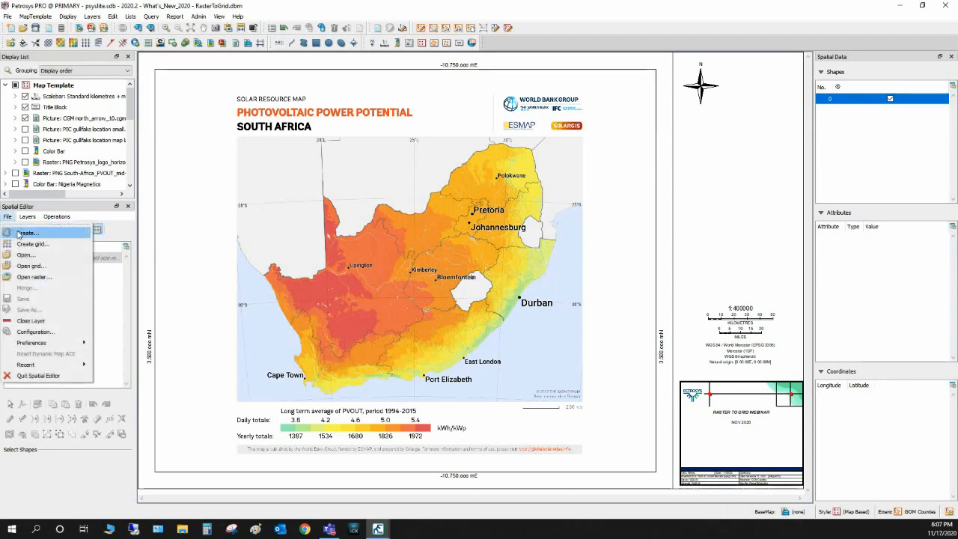
left_click(22, 234)
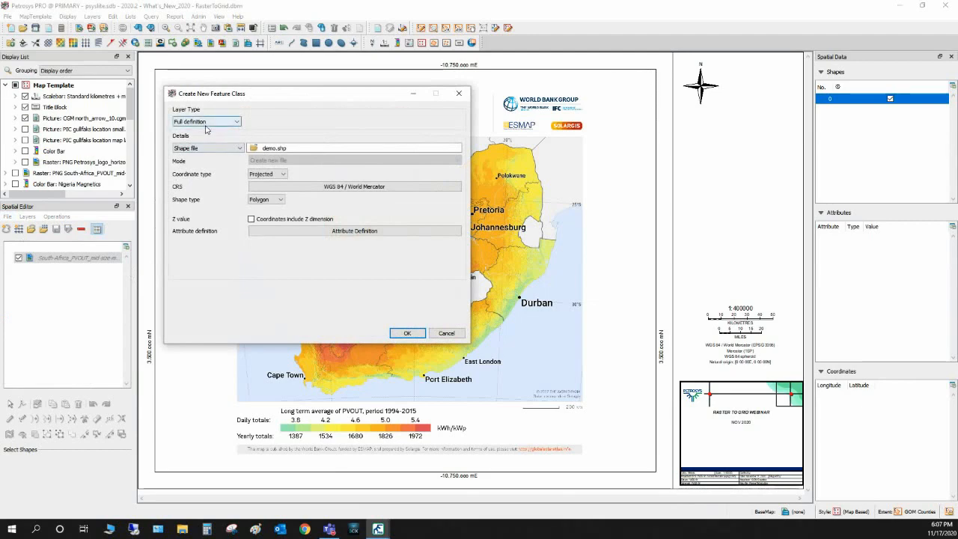
left_click(232, 149)
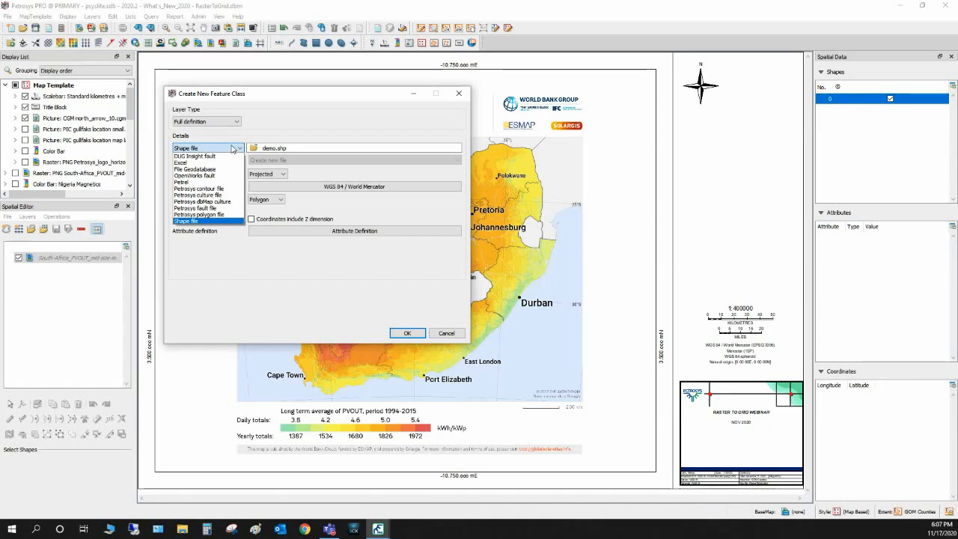
left_click(237, 146)
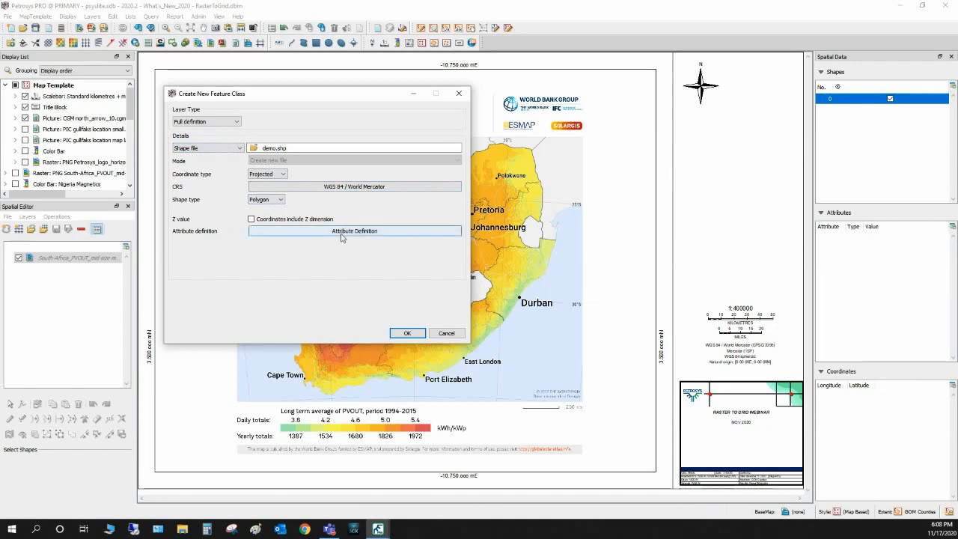
left_click(406, 336)
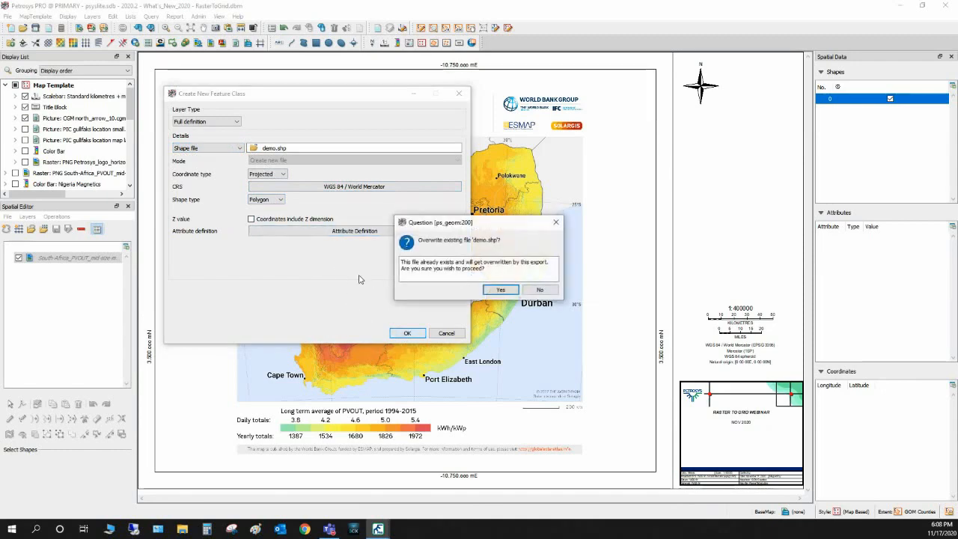
left_click(407, 333)
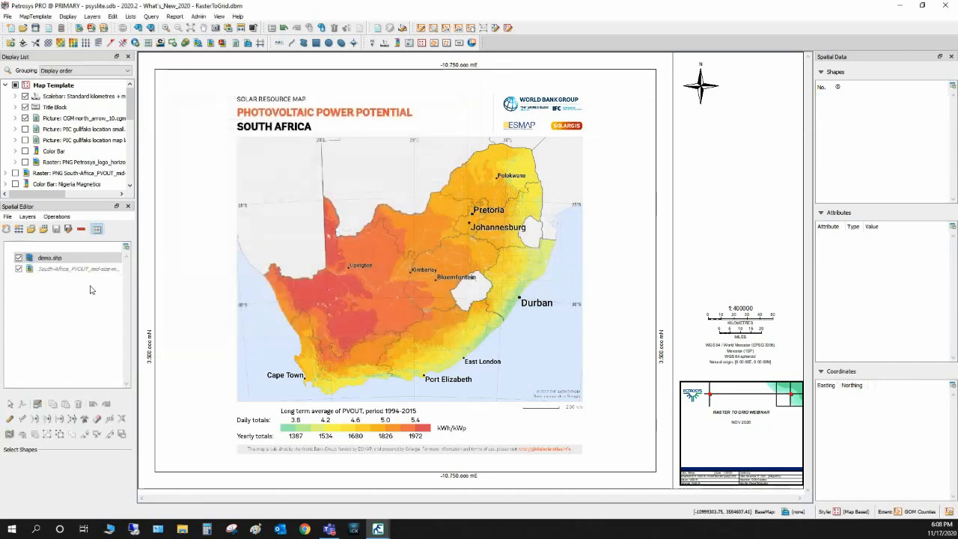
Step: Digitize a closed six-sided polygon in demo.shp over the northwest part of the South Africa map
left_click(11, 420)
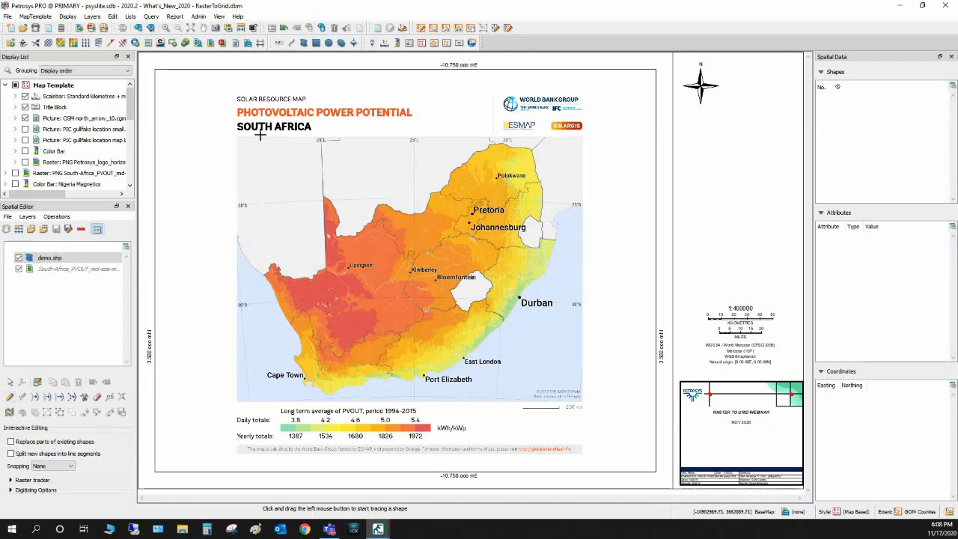
left_click(231, 130)
left_click(214, 183)
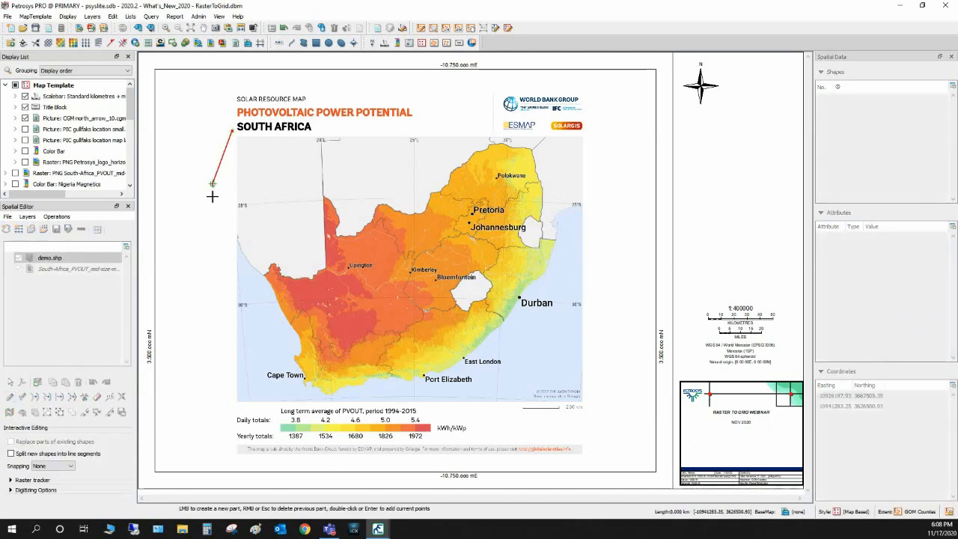
left_click(227, 272)
left_click(297, 253)
left_click(360, 175)
left_click(285, 133)
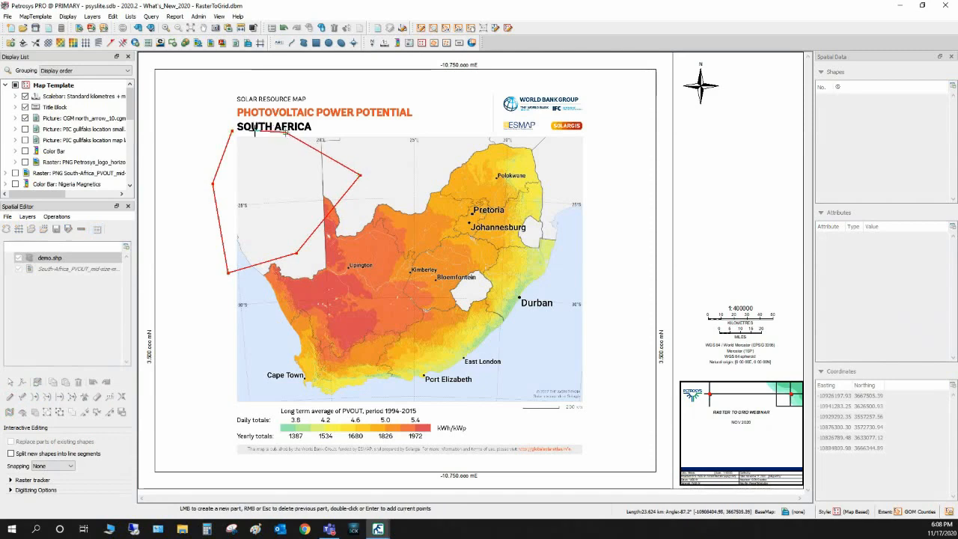
double_click(235, 133)
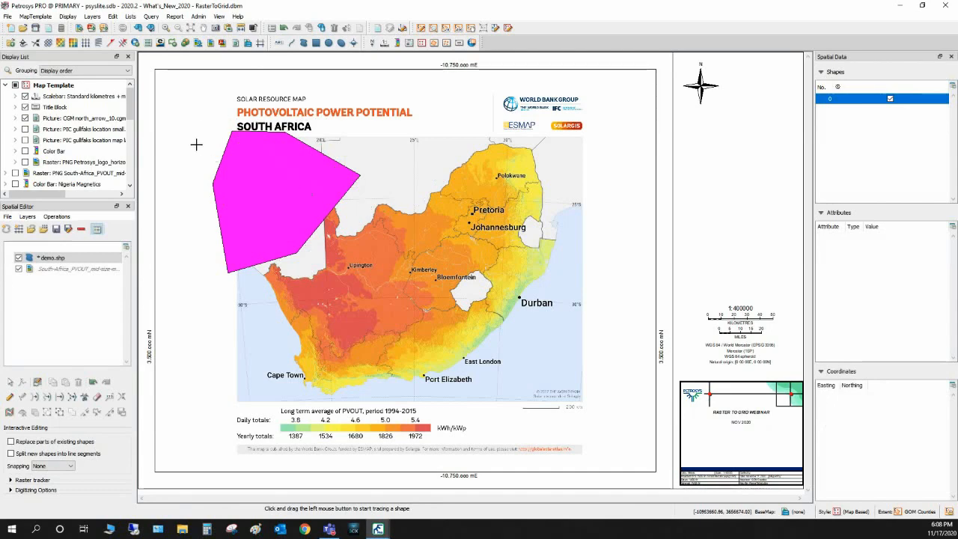
key("Escape")
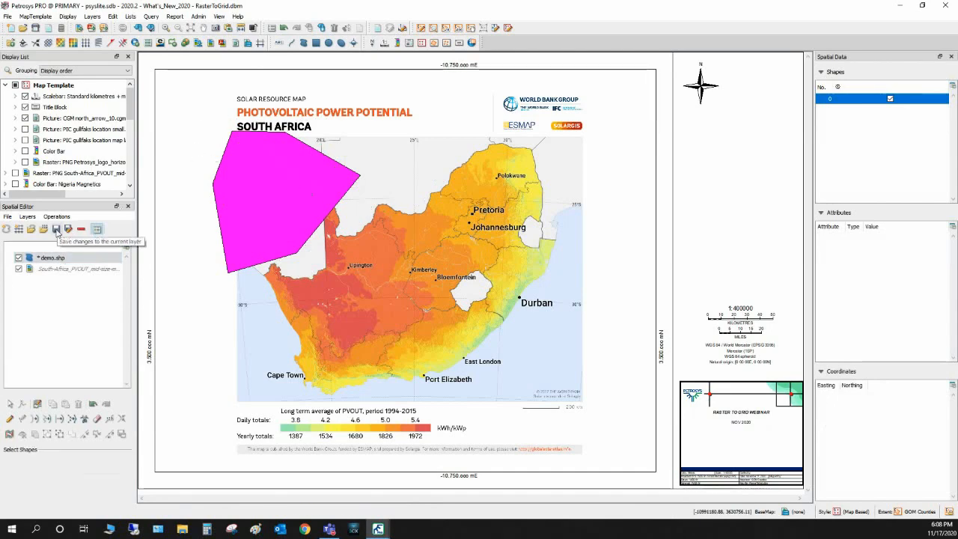
Step: Hide demo.shp and start Create Grid From Raster on the South Africa PVOUT raster layer
left_click(18, 259)
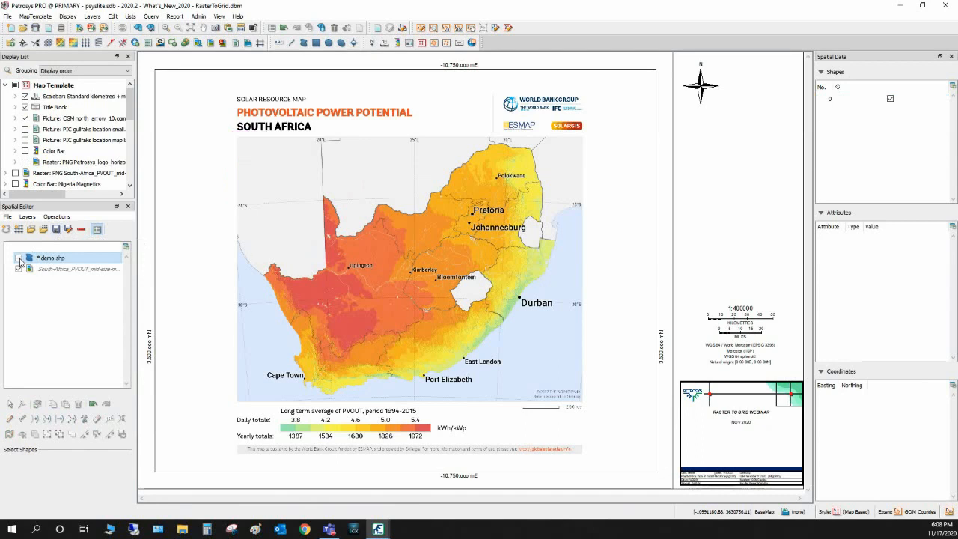
left_click(53, 270)
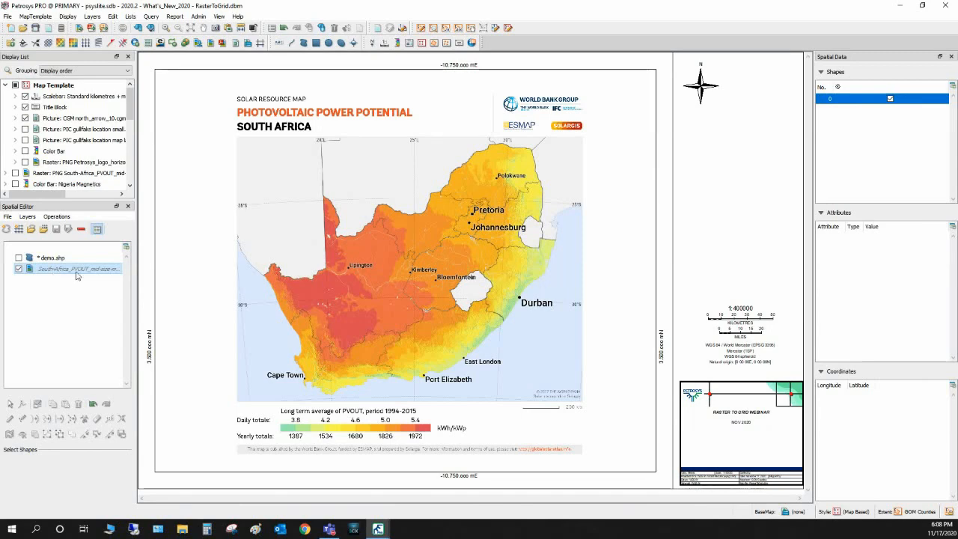
right_click(76, 275)
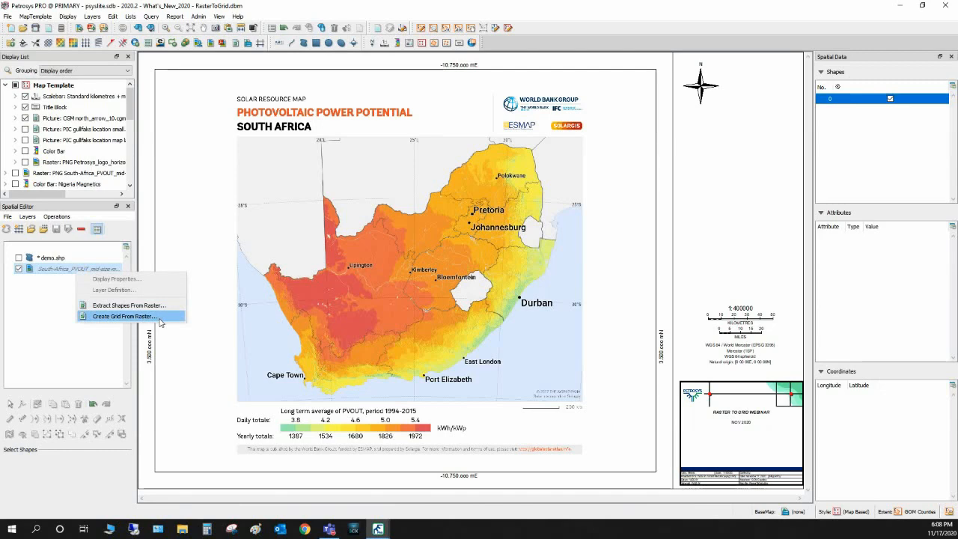
left_click(159, 317)
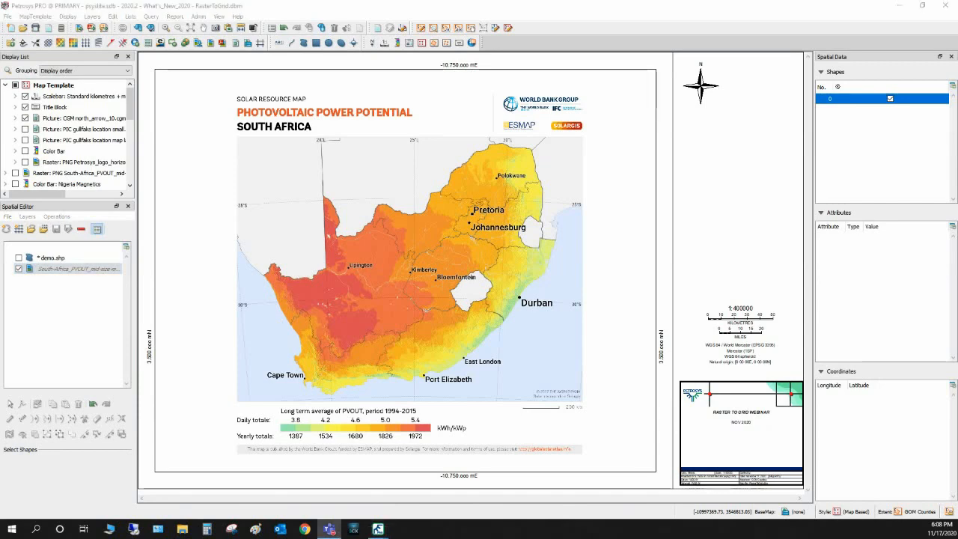
right_click(114, 271)
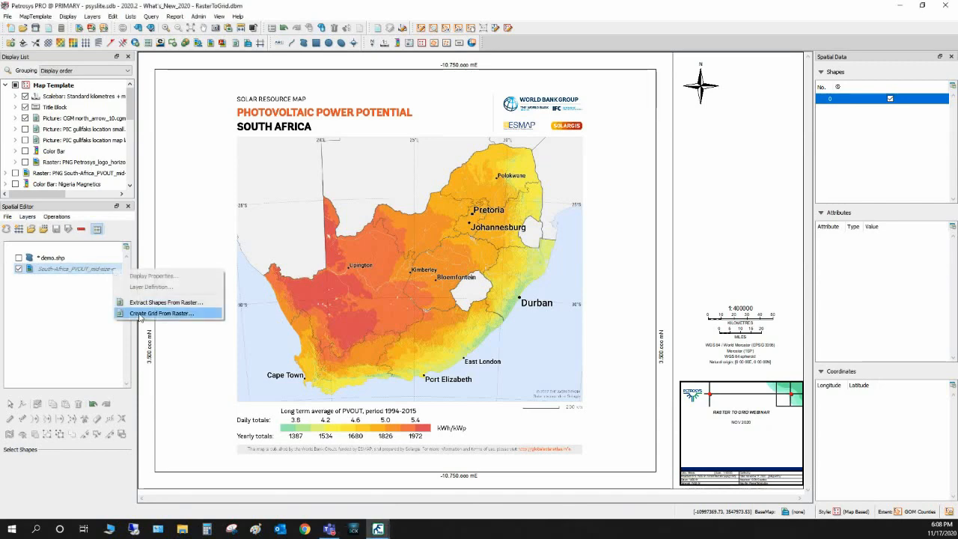
left_click(140, 315)
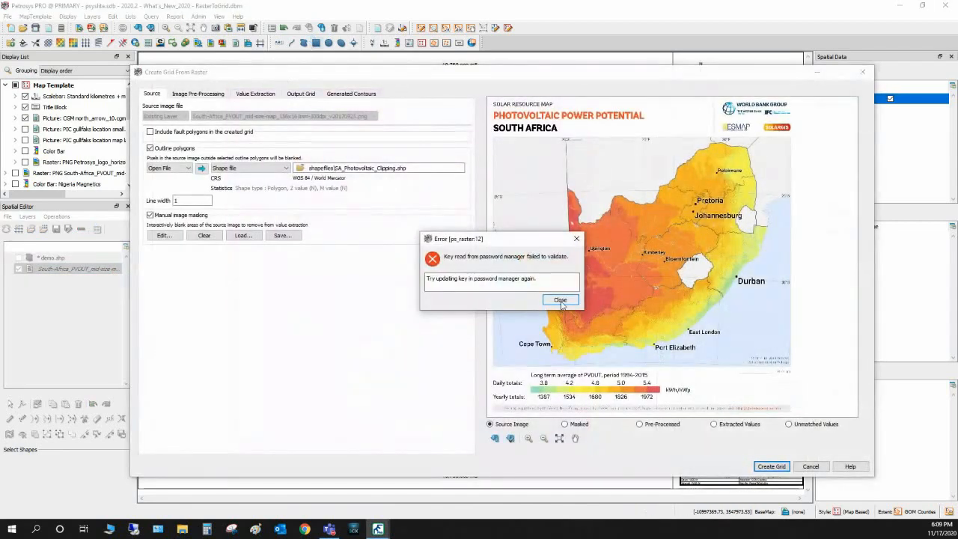
left_click(560, 300)
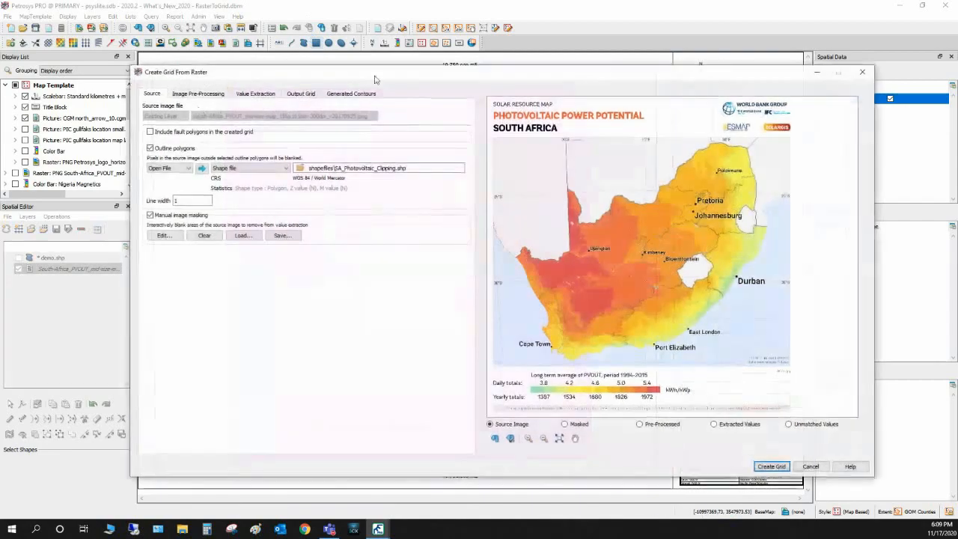
left_click_drag(711, 73, 676, 61)
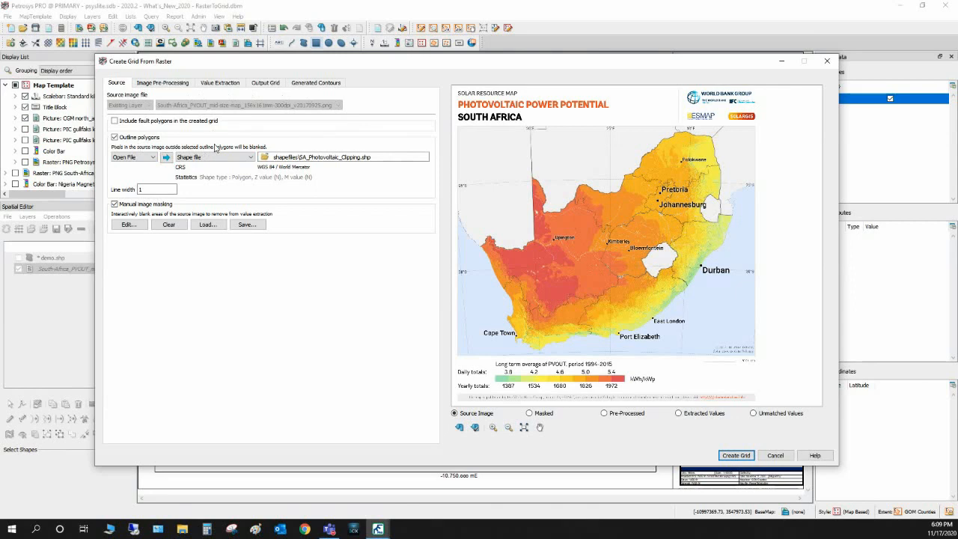
left_click(231, 158)
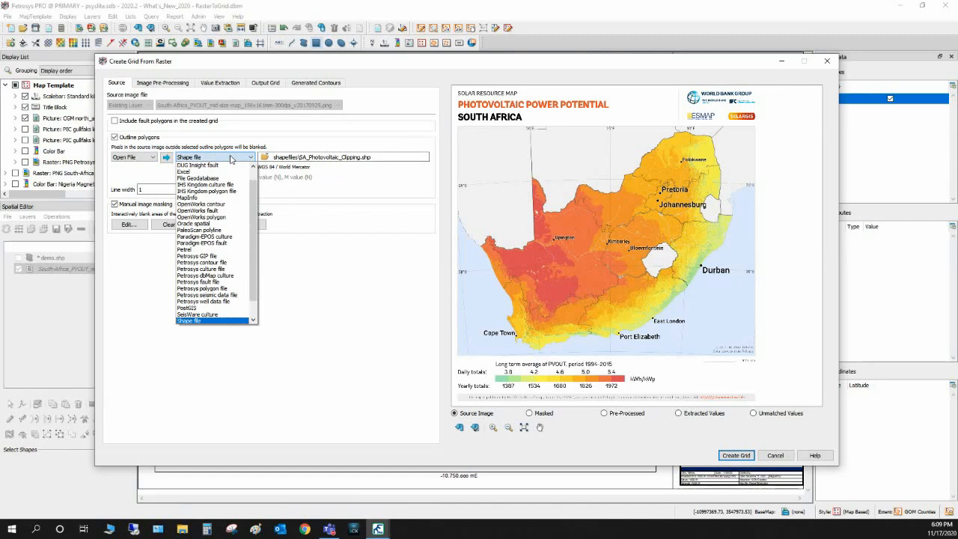
left_click(232, 158)
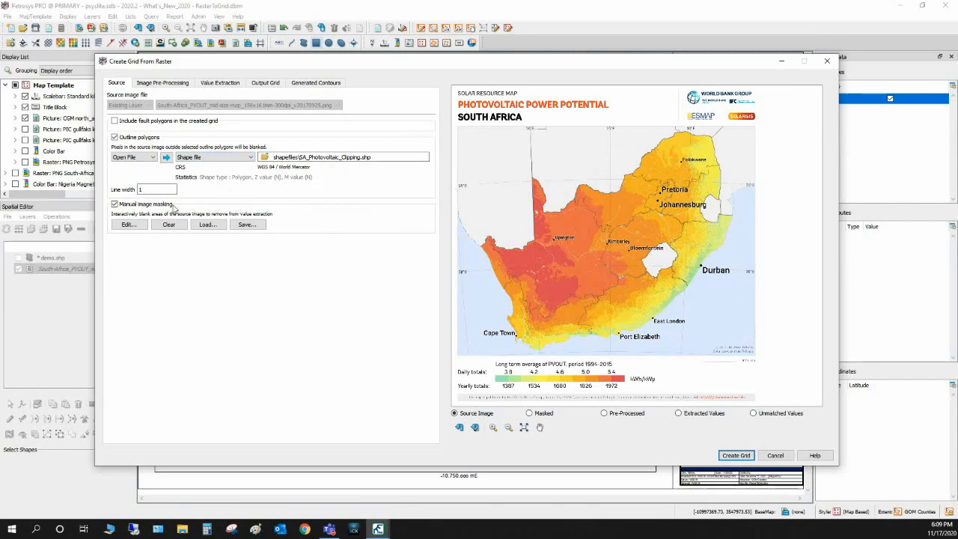
Step: Try a manual image mask that reverts existing edits and blanks the title, map margins, part of the legend and the Pretoria and Johannesburg labels
left_click(127, 225)
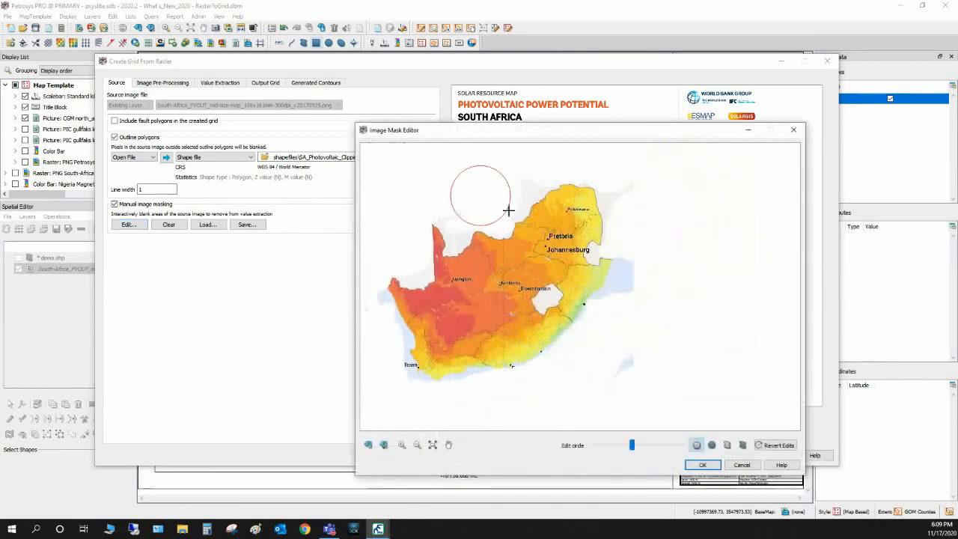
left_click(782, 446)
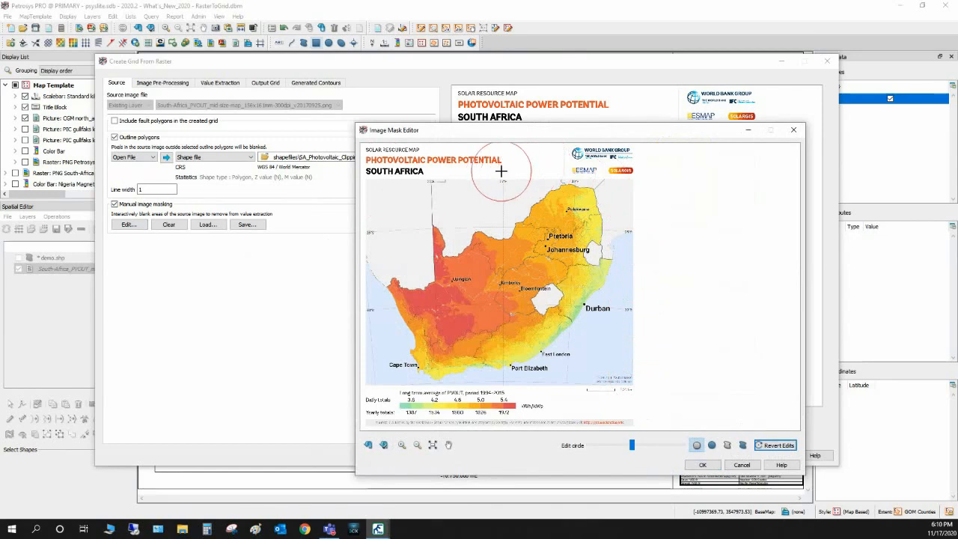
scroll(504, 167, "down", 7)
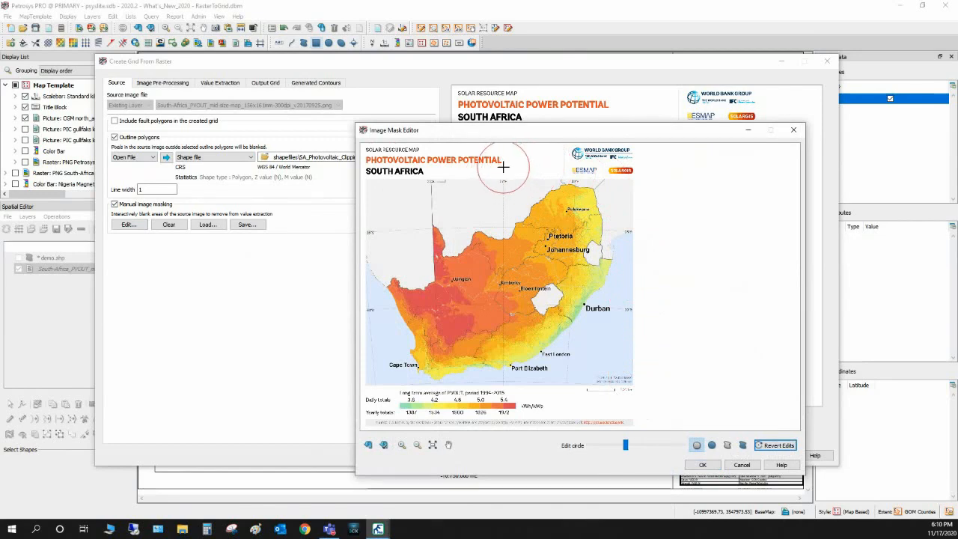
mouse_move(502, 166)
left_mouse_down()
mouse_move(503, 158)
mouse_move(381, 150)
mouse_move(370, 173)
mouse_move(515, 174)
mouse_move(530, 156)
mouse_move(621, 160)
mouse_move(637, 262)
mouse_move(582, 367)
mouse_move(632, 336)
mouse_move(618, 381)
mouse_move(543, 387)
left_mouse_up()
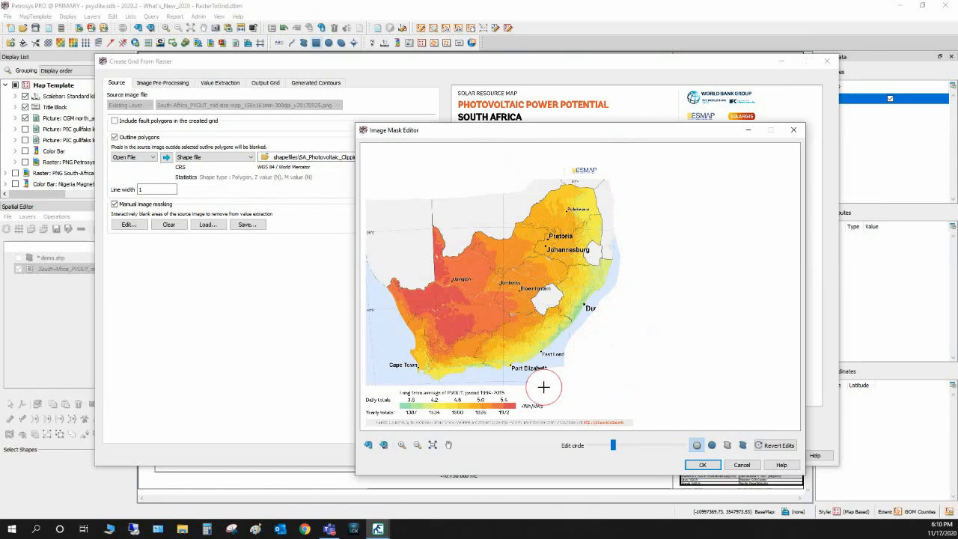
mouse_move(544, 387)
left_mouse_down()
mouse_move(575, 365)
mouse_move(530, 388)
mouse_move(475, 396)
left_mouse_up()
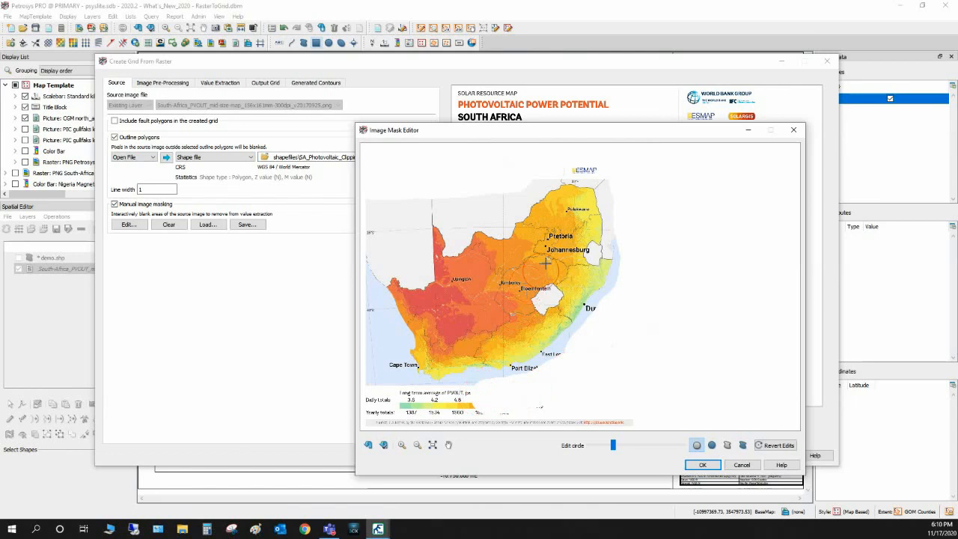
scroll(552, 237, "down", 2)
scroll(552, 237, "down", 3)
scroll(552, 237, "down", 1)
mouse_move(551, 237)
left_mouse_down()
mouse_move(569, 237)
mouse_move(553, 250)
left_mouse_up()
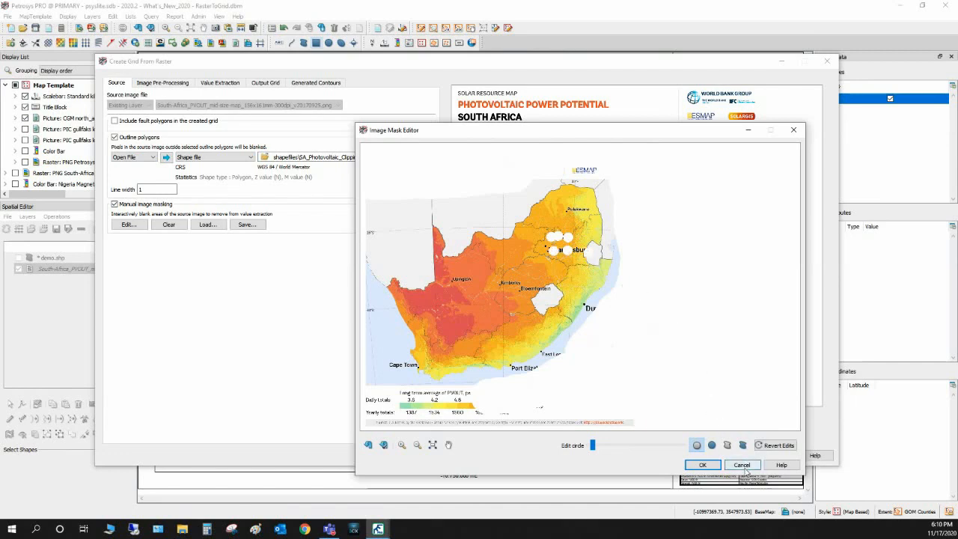
left_click(743, 465)
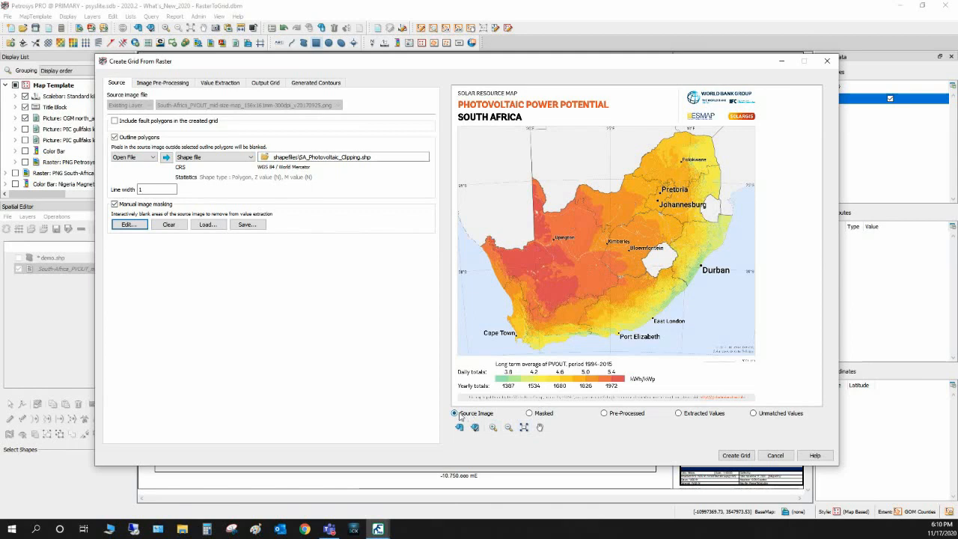
Step: Compare the Masked, Extracted Values and Unmatched Values previews with the source image
left_click(529, 416)
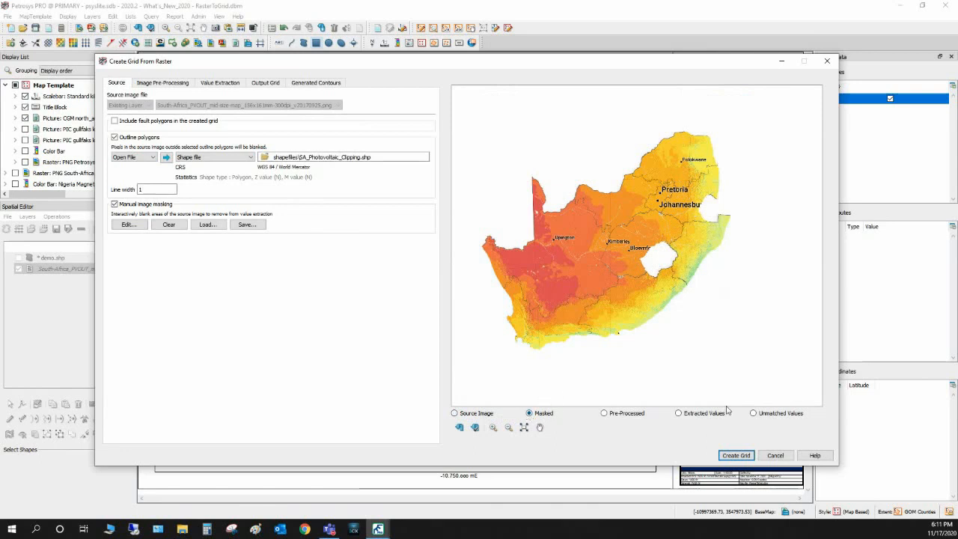
left_click(679, 414)
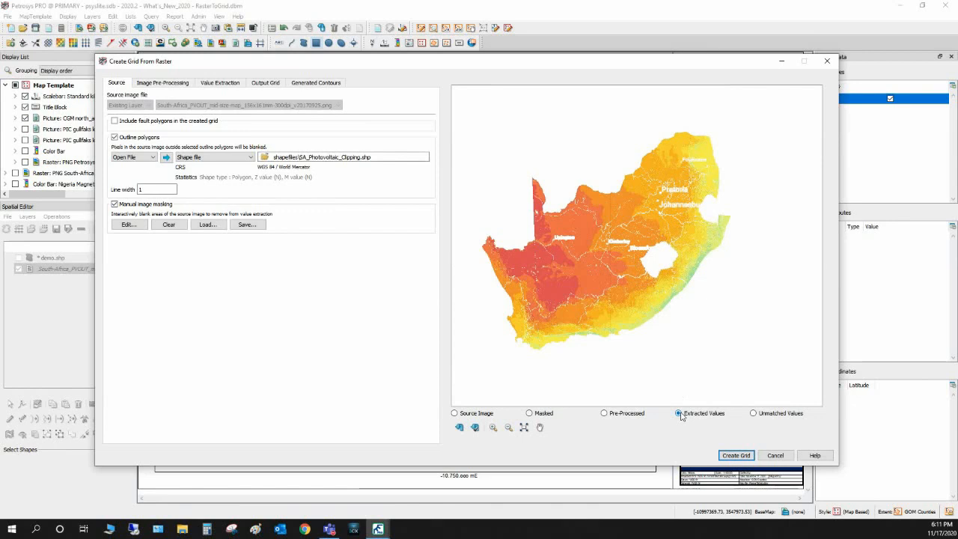
left_click(754, 414)
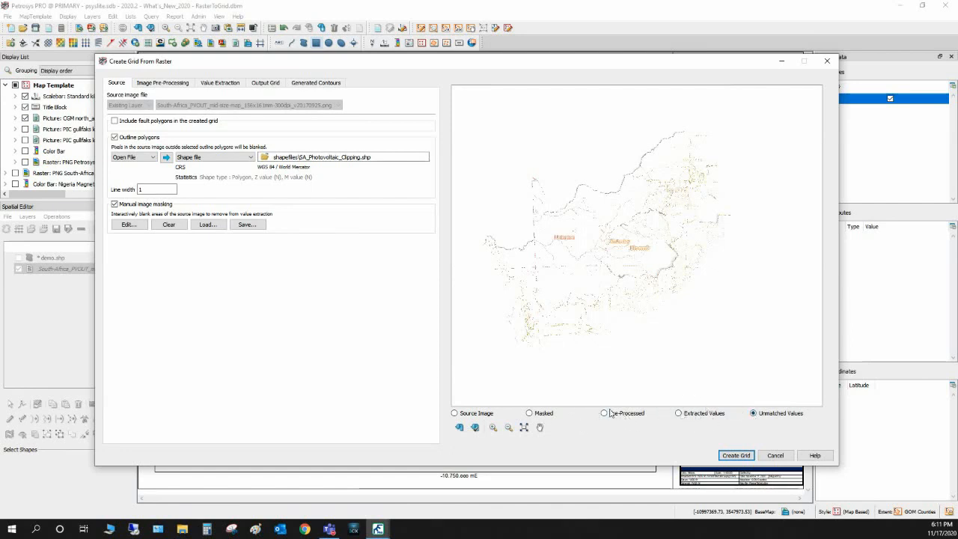
left_click(455, 414)
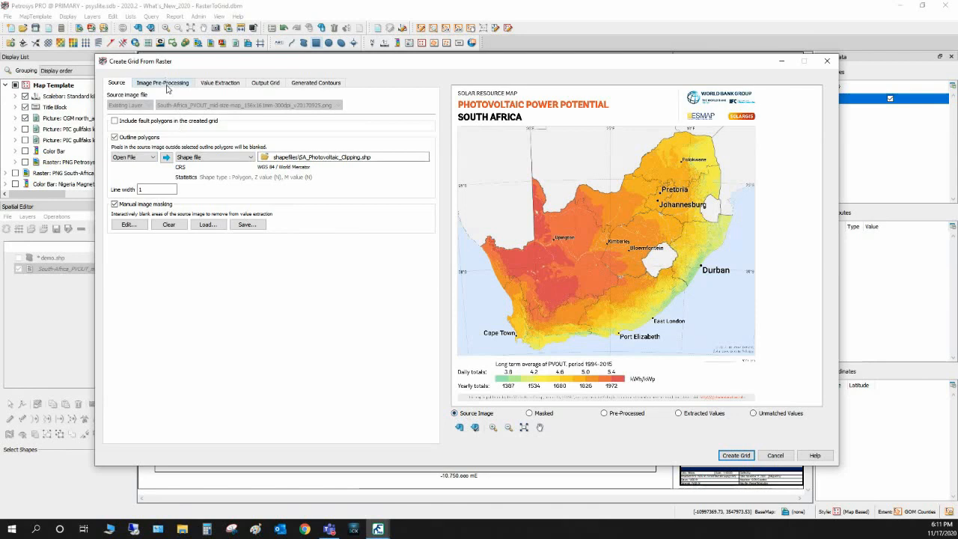
Step: Examine the available image pre-processing operations and the pixel selection options of the first Color Filter
left_click(168, 88)
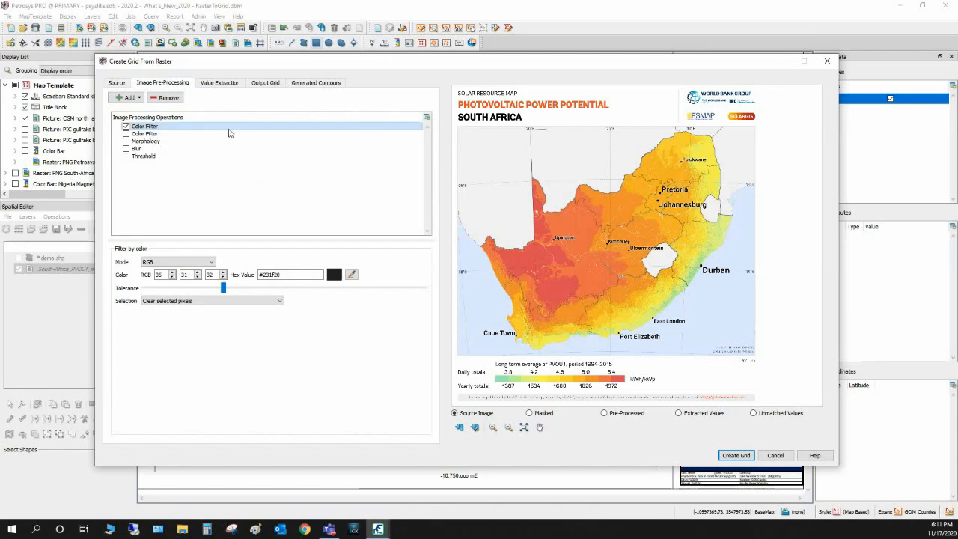
left_click(139, 98)
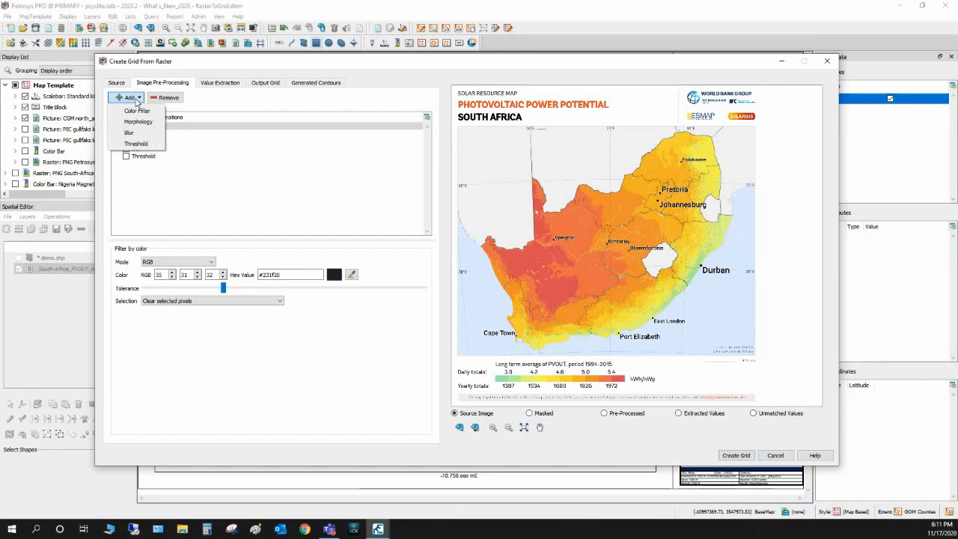
left_click(223, 109)
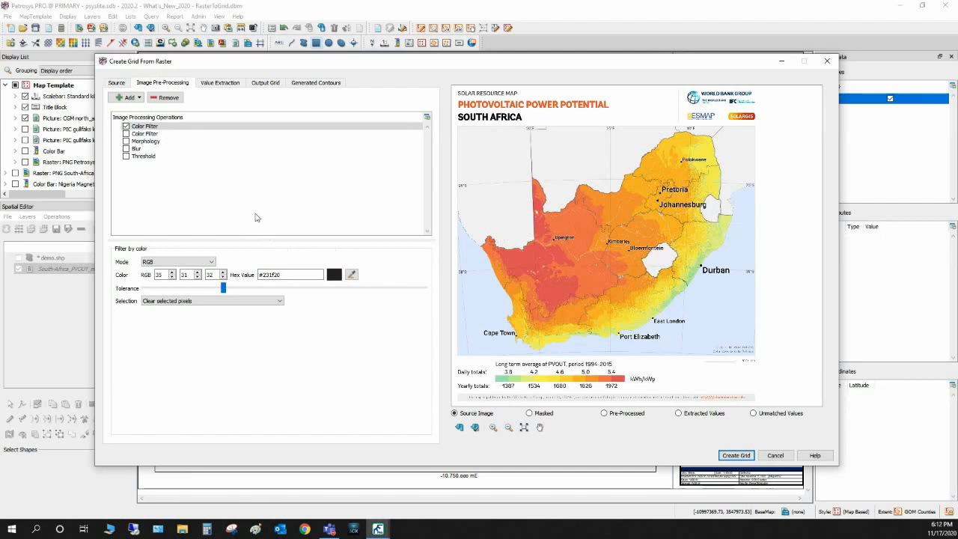
left_click(213, 301)
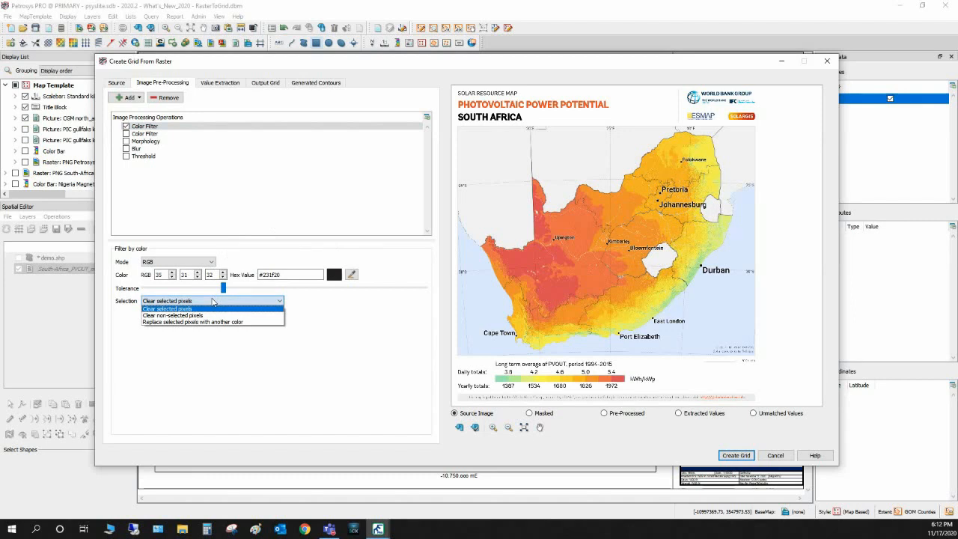
left_click(241, 213)
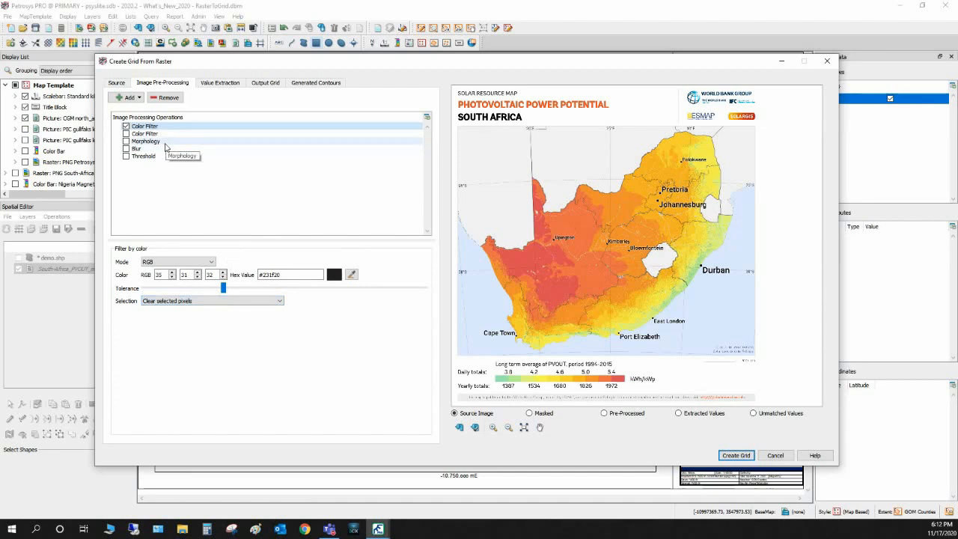
Step: Inspect the Morphology, Blur and Threshold settings, enabling each operation only temporarily, and return to the first Color Filter
left_click(165, 143)
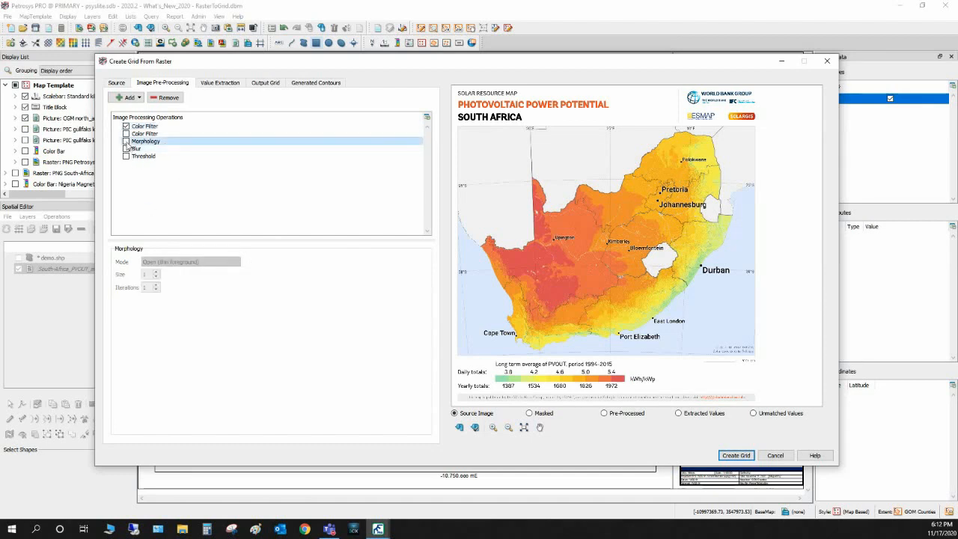
left_click(125, 141)
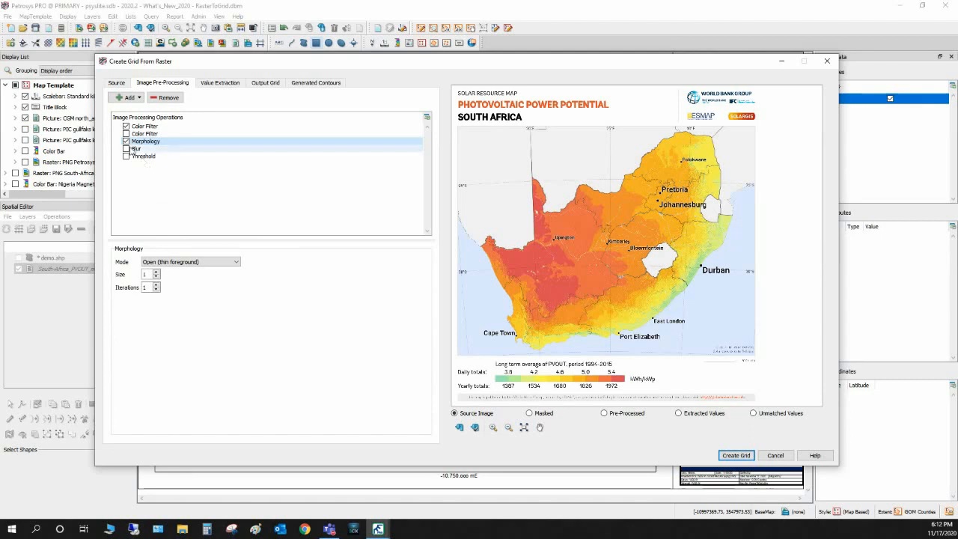
left_click(126, 141)
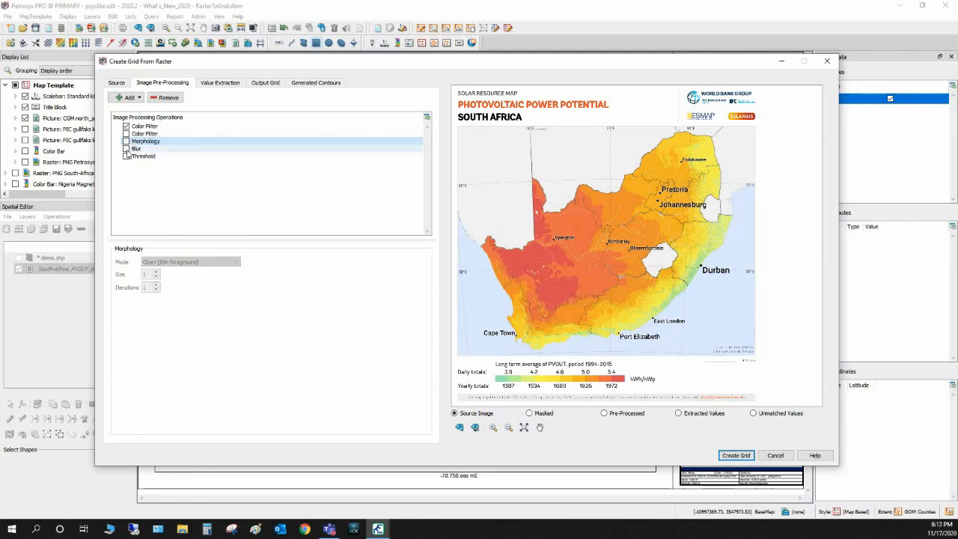
left_click(135, 149)
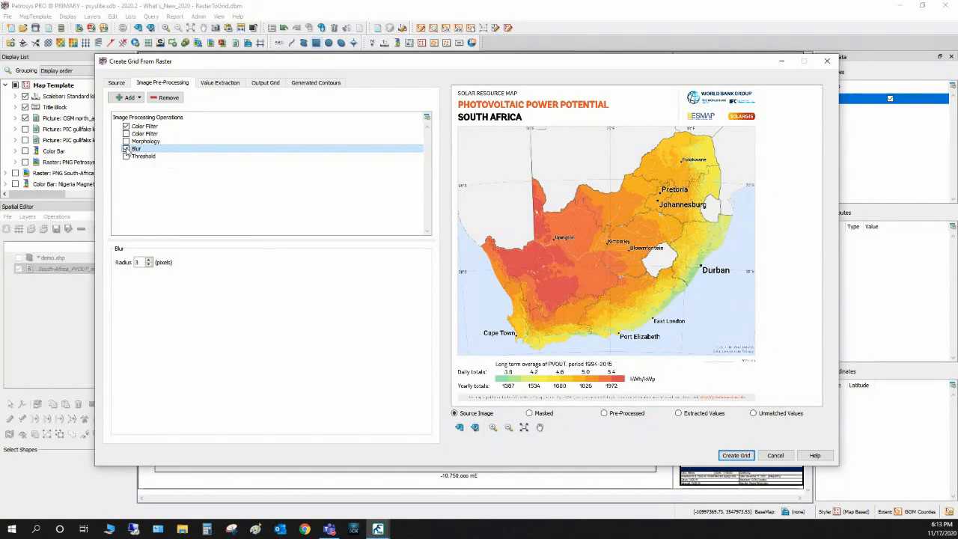
left_click(126, 149)
left_click(126, 157)
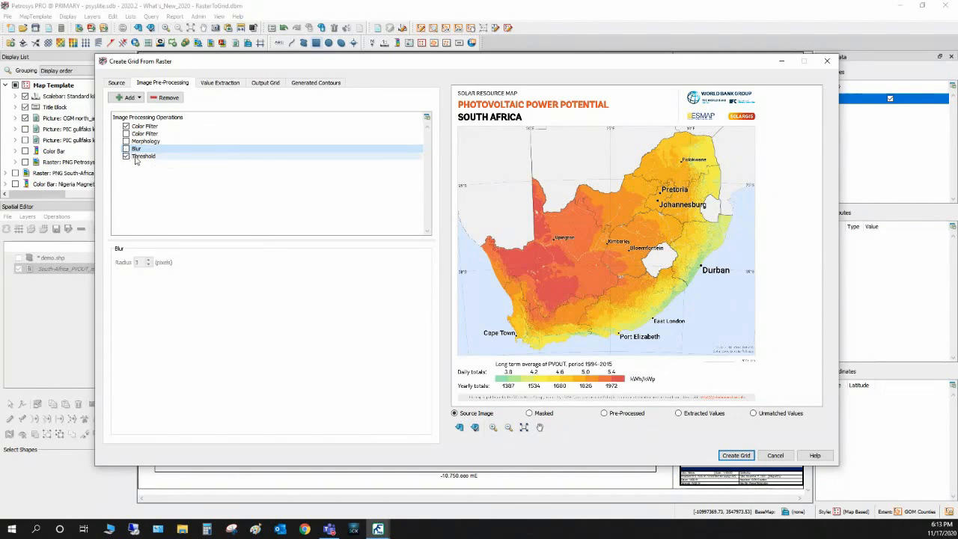
left_click(139, 158)
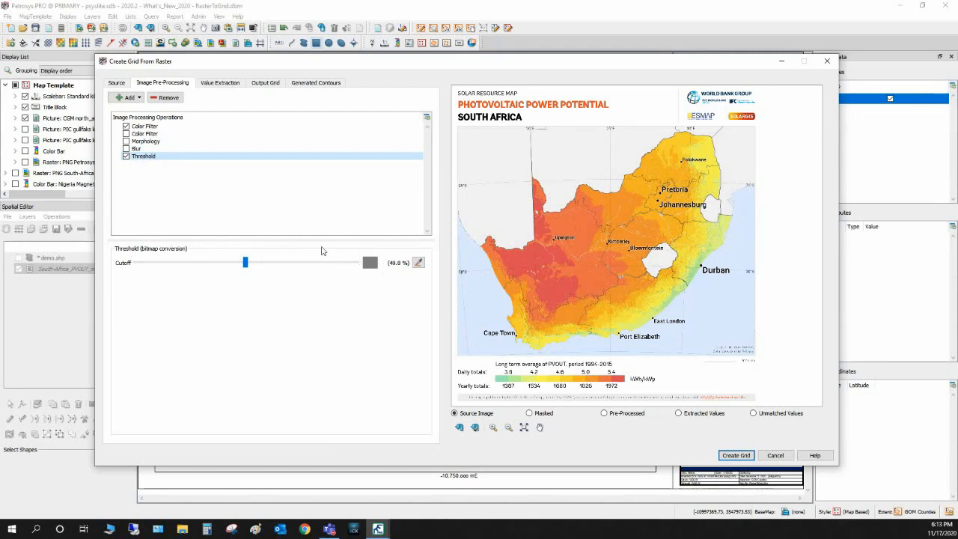
left_click(125, 157)
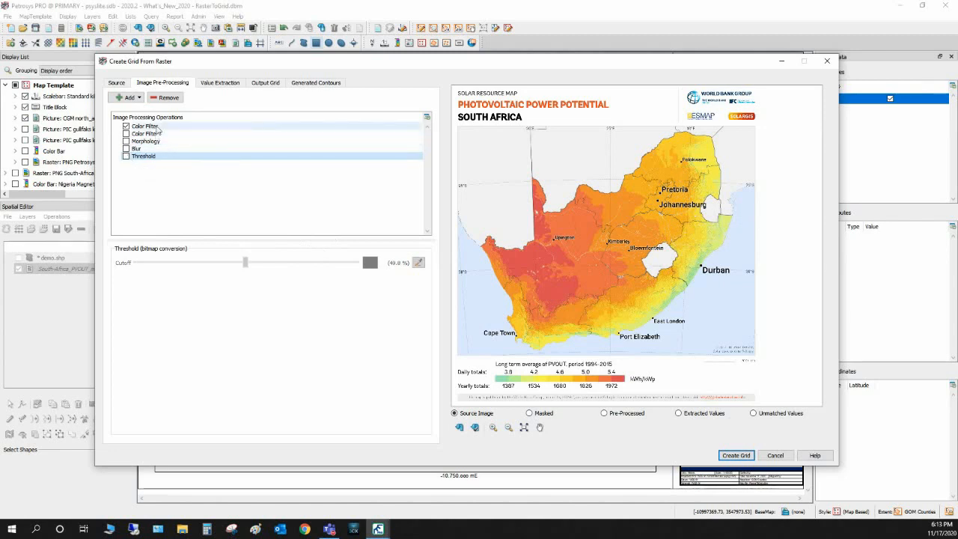
left_click(153, 126)
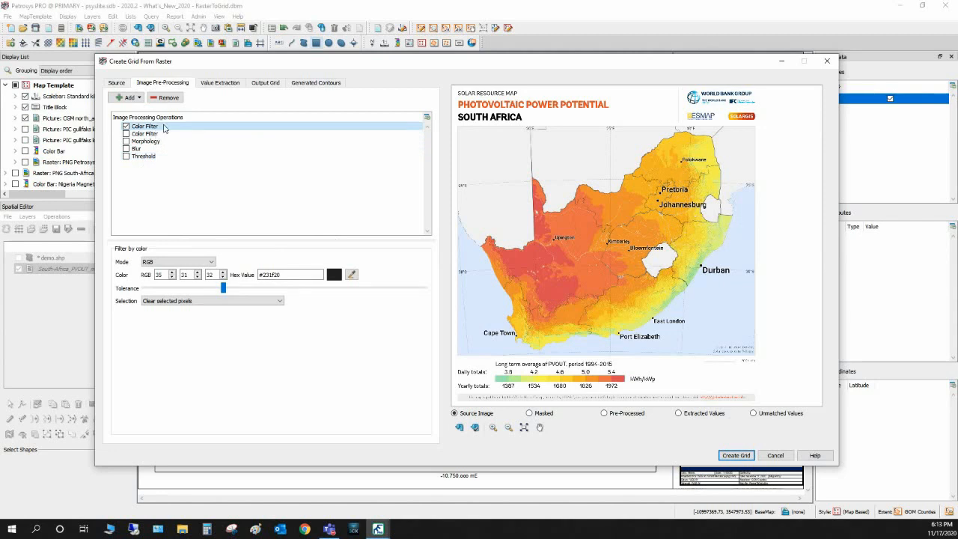
Step: Add a value extraction gradient entry by sampling the green end of the map legend and set its Z value to 9999
left_click(218, 84)
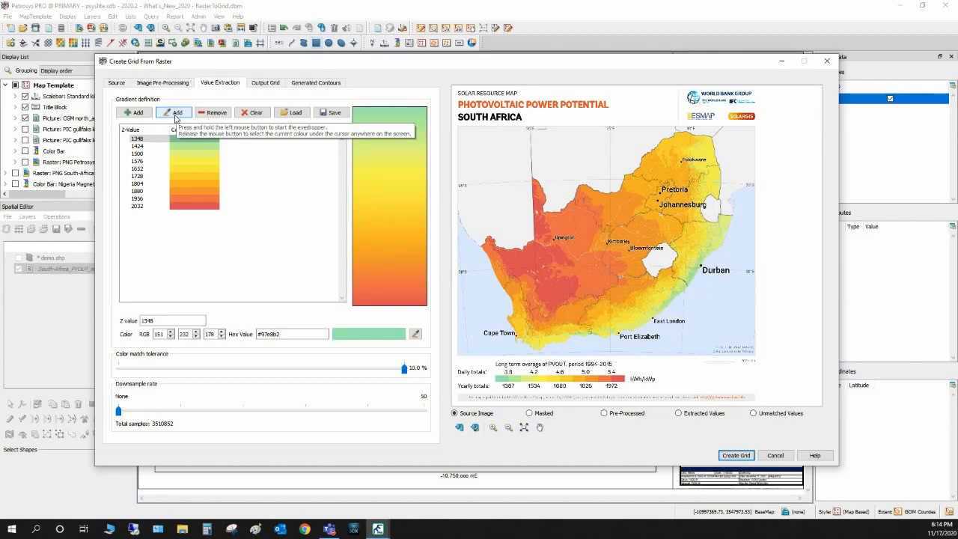
left_click_drag(175, 116, 504, 375)
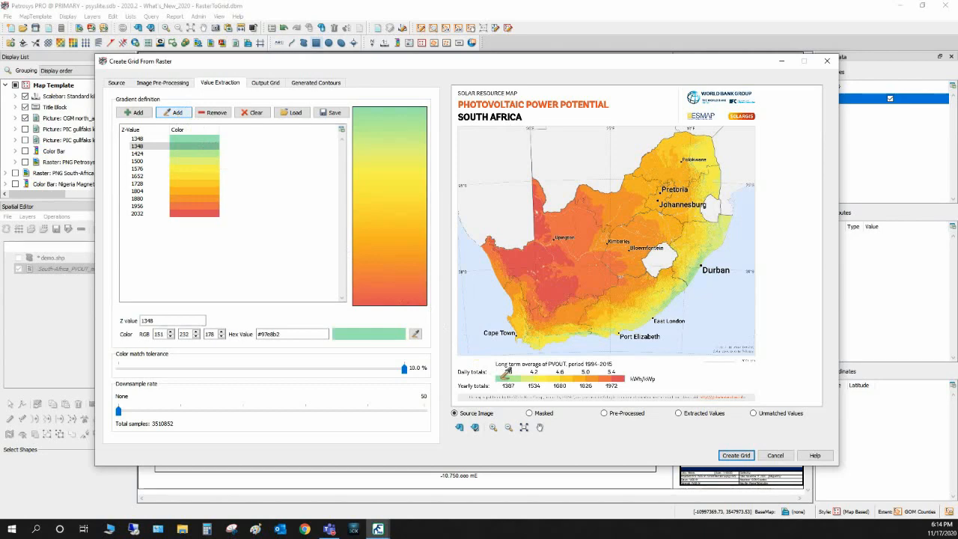
left_click(503, 376)
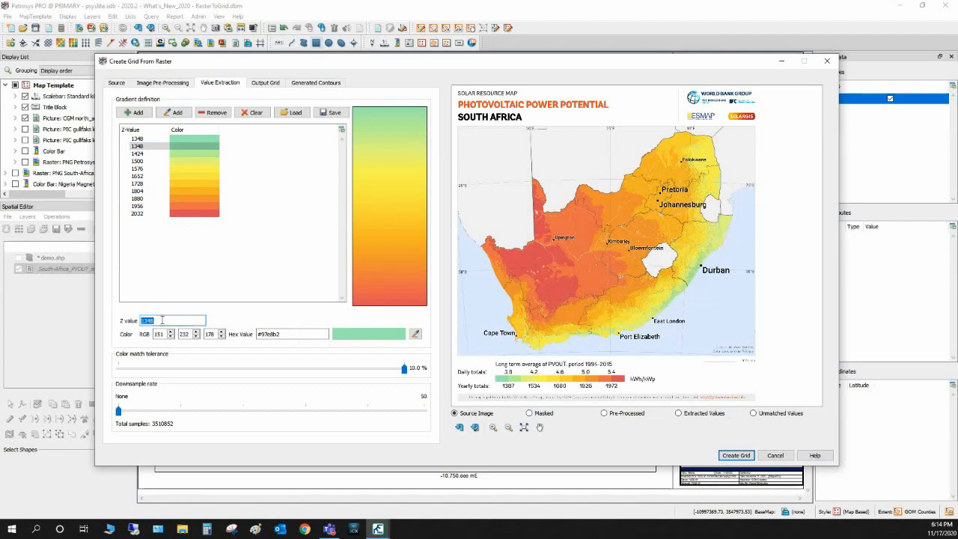
left_click_drag(163, 321, 128, 322)
type("9")
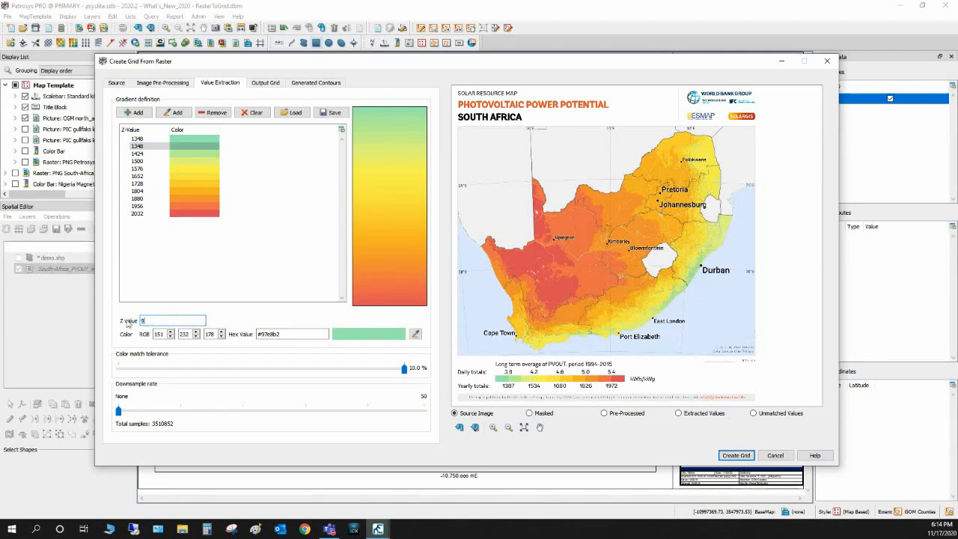
type("999")
key("Return")
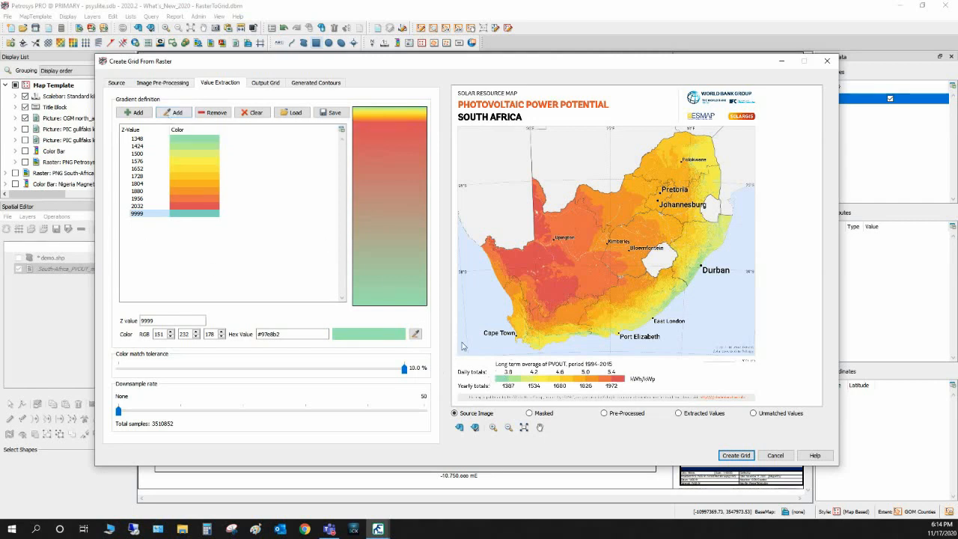
Step: Add another gradient entry by sampling the light green (#b8f296) from the map legend
left_click(169, 118)
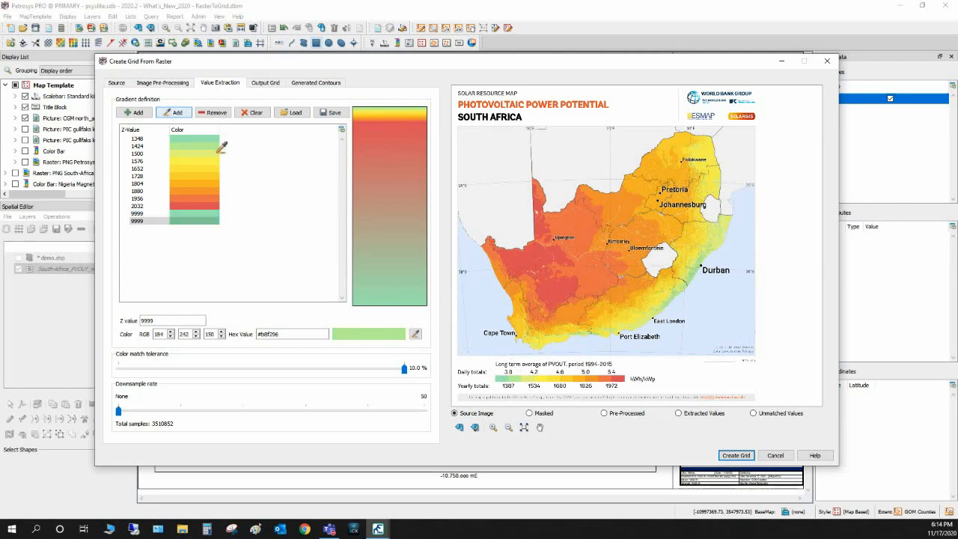
left_click(518, 378)
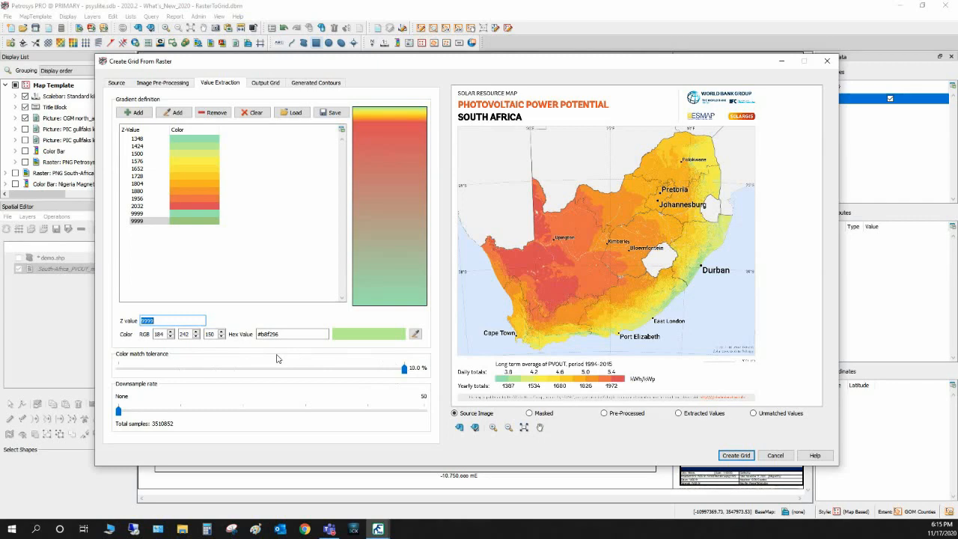
left_click(234, 285)
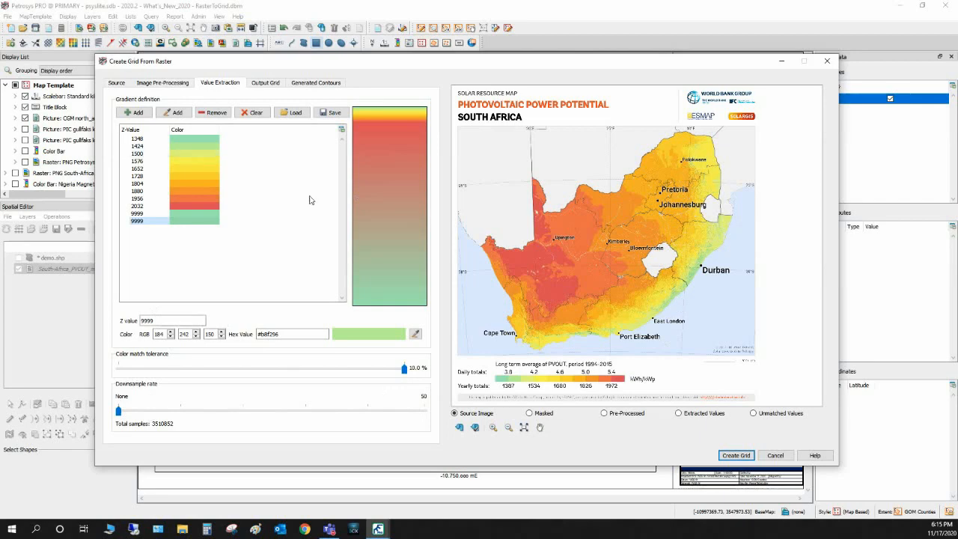
Step: Preview the unmatched values, show the output grid settings and move the dialog aside to reveal the map behind it
left_click(753, 414)
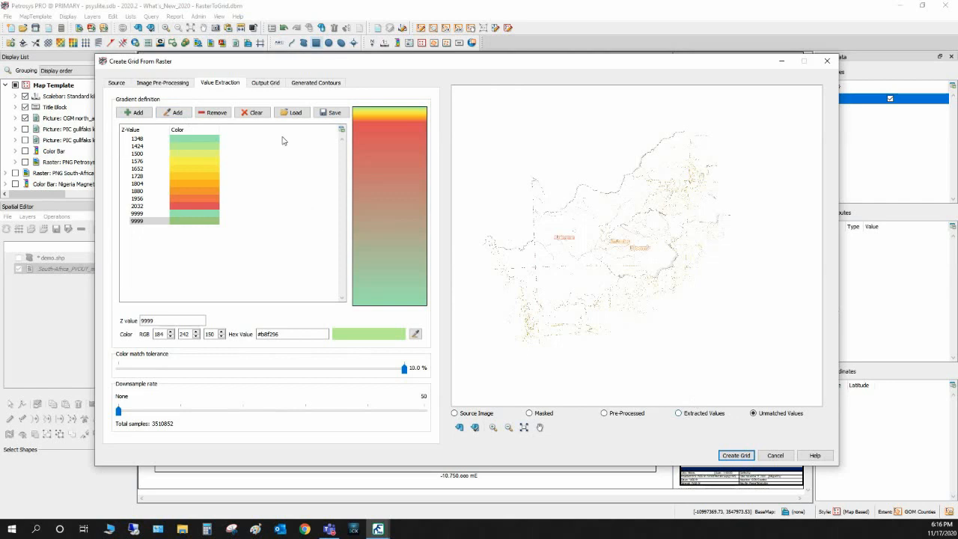
left_click(265, 83)
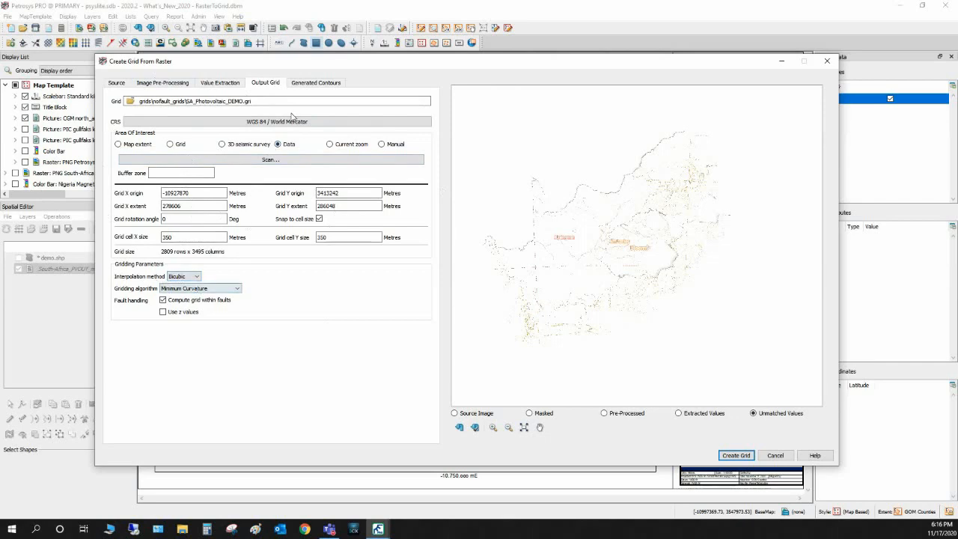
left_click_drag(313, 67, 298, 322)
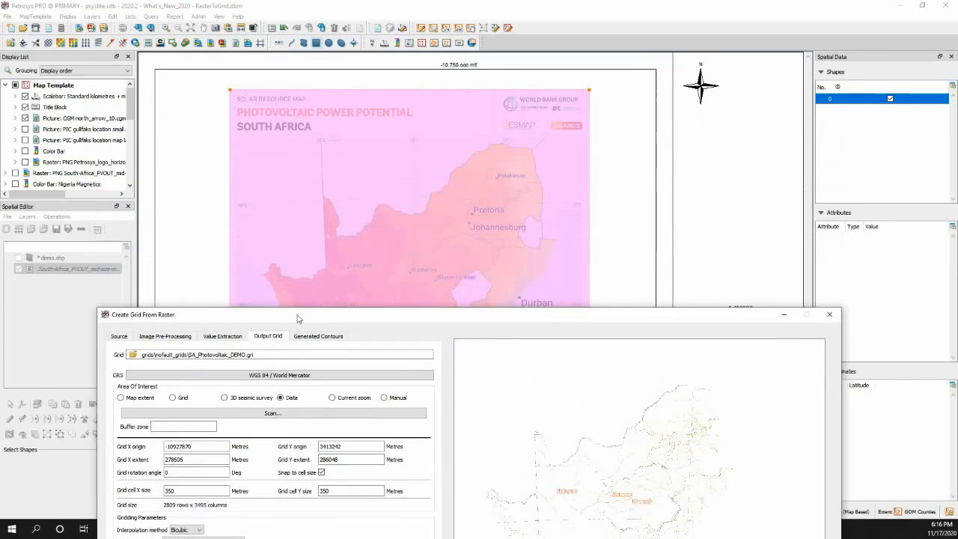
Step: Move the Create Grid From Raster dialog fully into view and review its contour generation and output grid settings
left_click_drag(297, 319, 369, 92)
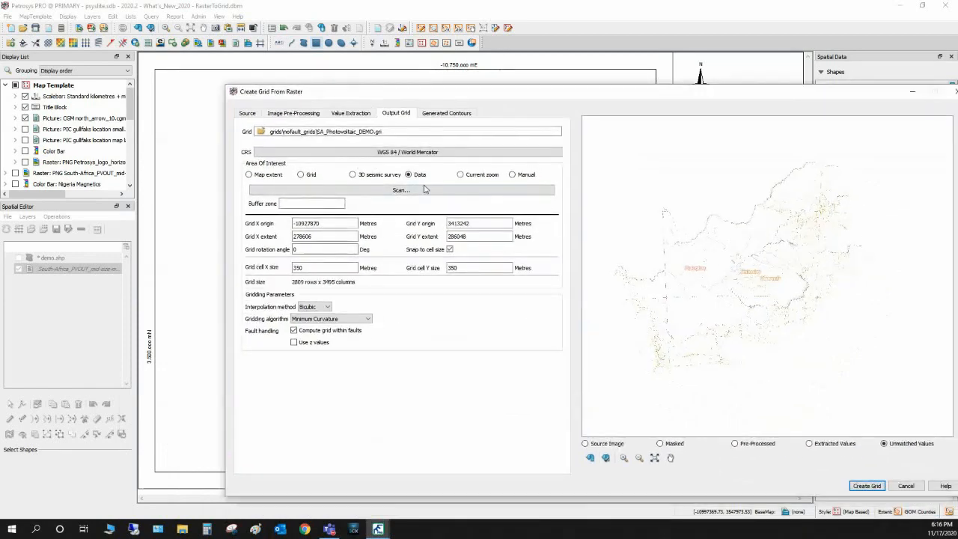
left_click(428, 114)
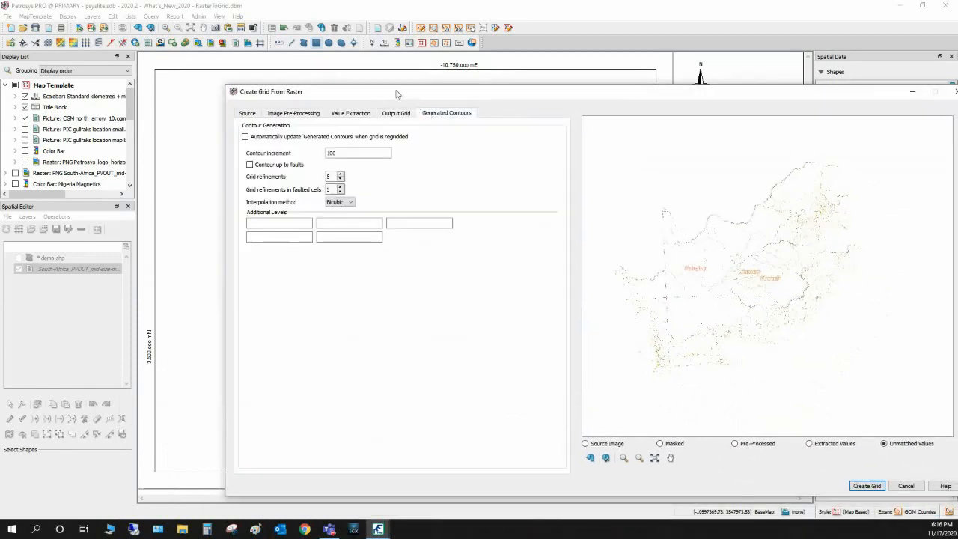
left_click_drag(397, 94, 321, 86)
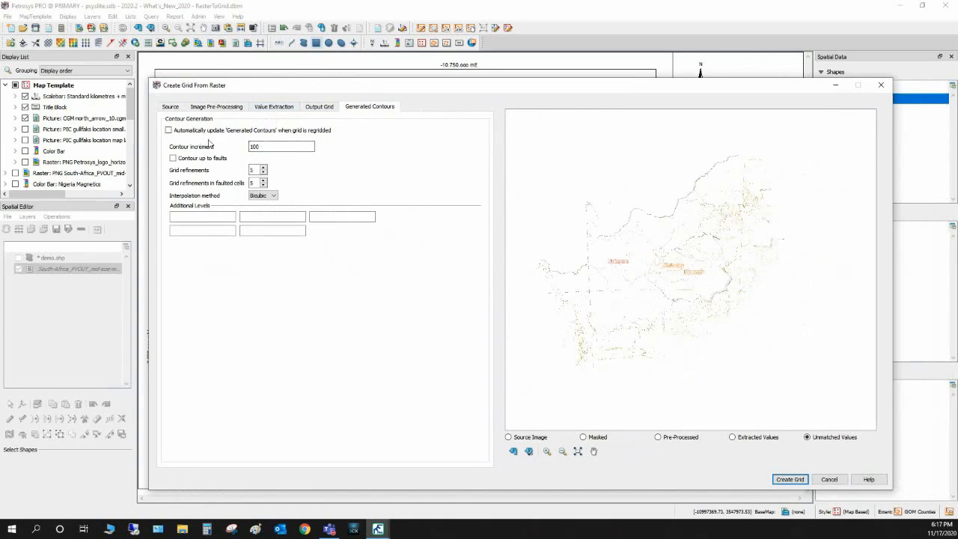
left_click(320, 107)
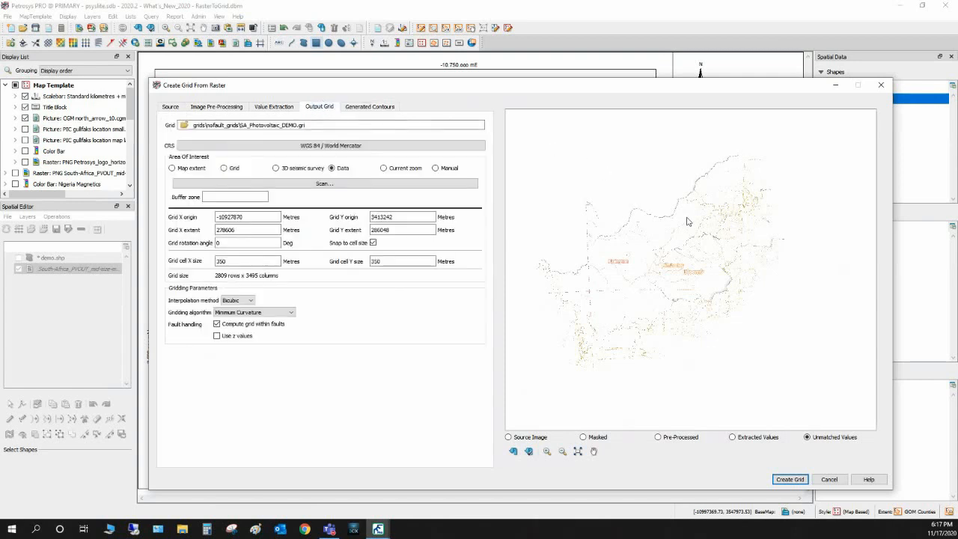
Step: Cancel the grid creation and close the Spatial Editor, discarding the unsaved demo.shp layer
left_click(845, 480)
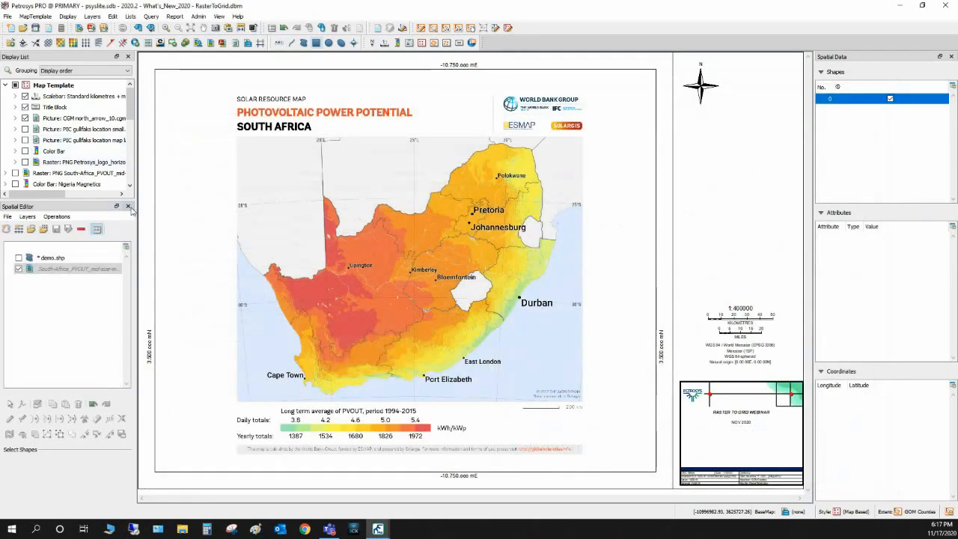
left_click(128, 206)
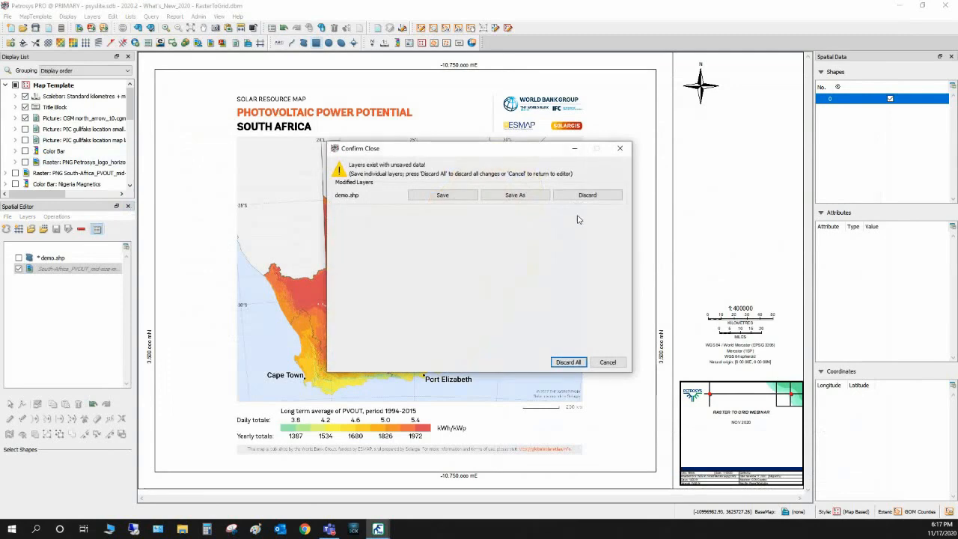
left_click(586, 195)
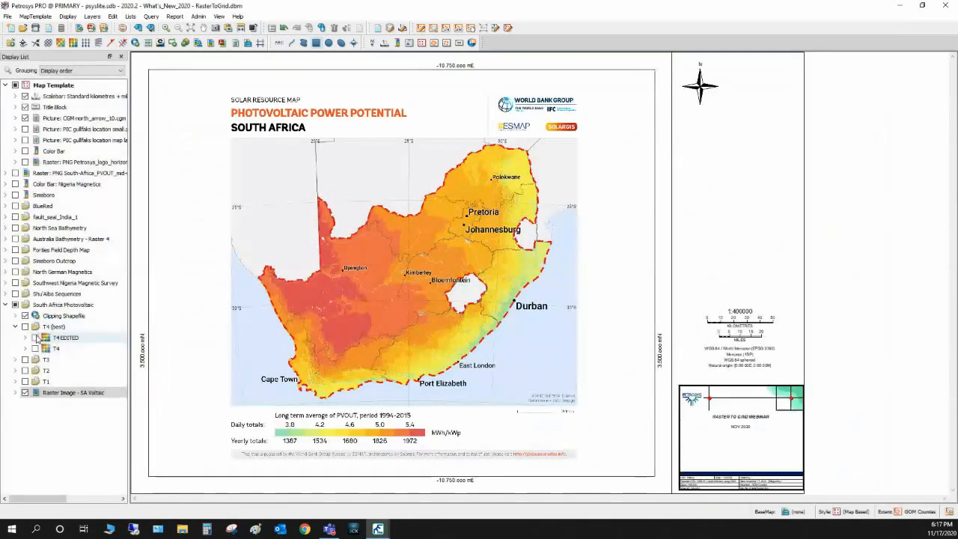
Step: Display the T4 EDITED grid in place of the SA Voltaic raster image and inspect its northeastern part in detail
left_click(35, 338)
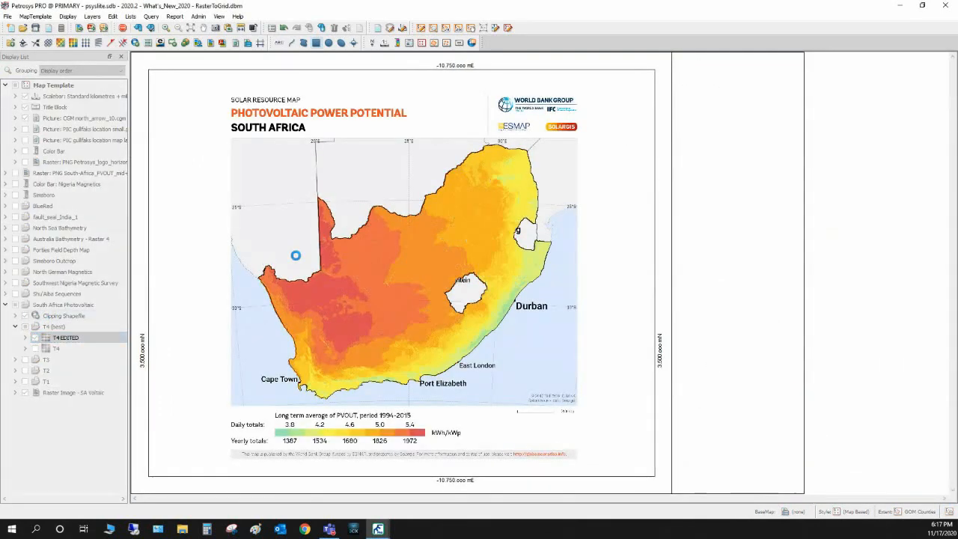
left_click(25, 393)
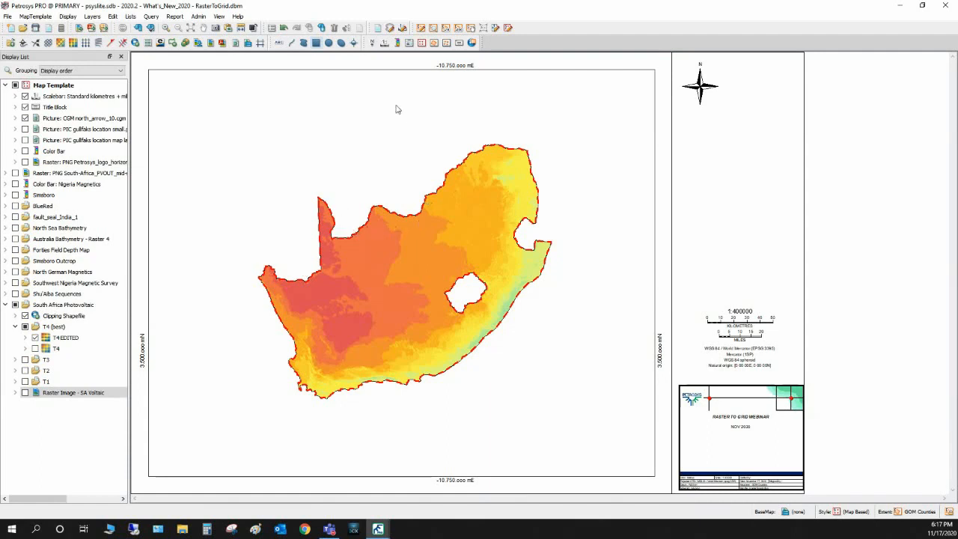
left_click(169, 28)
left_click_drag(470, 159, 542, 204)
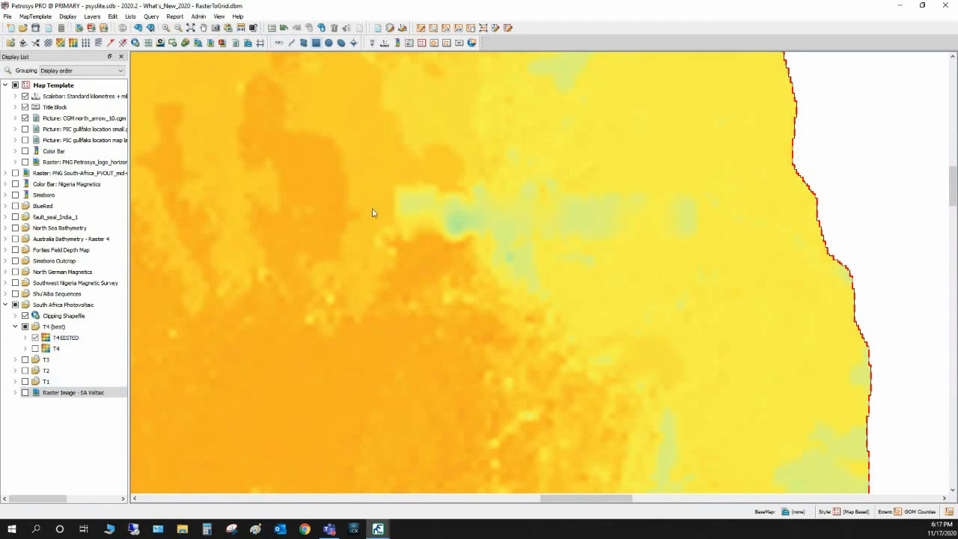
scroll(373, 209, "down", 6)
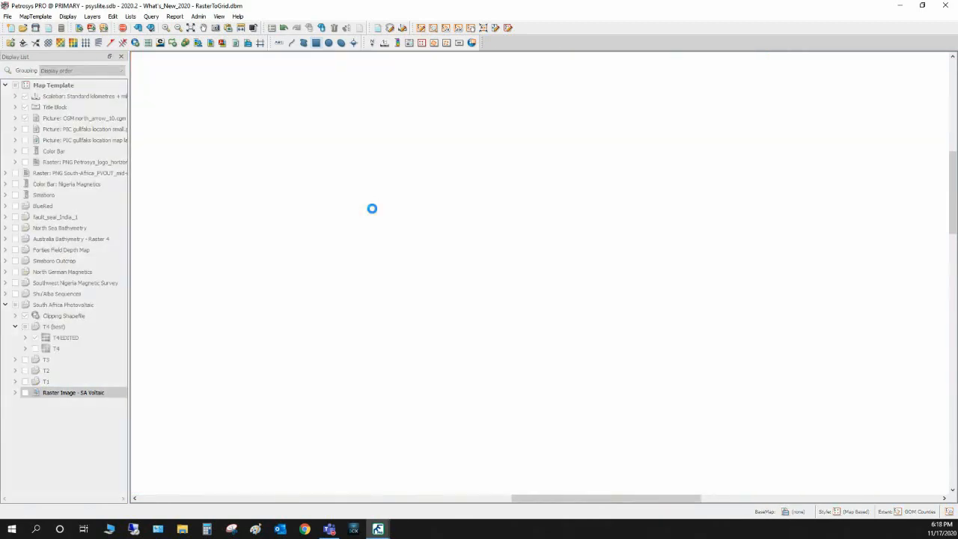
scroll(373, 210, "down", 3)
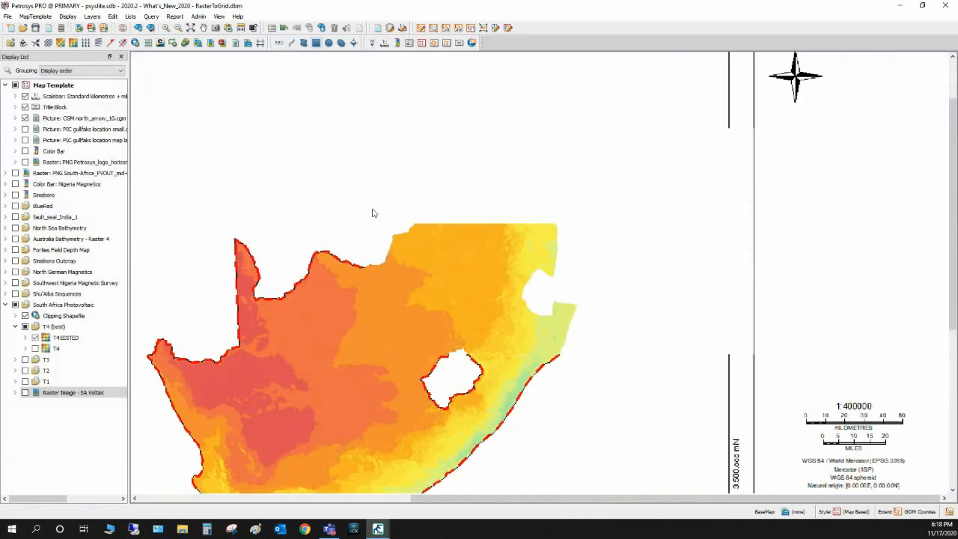
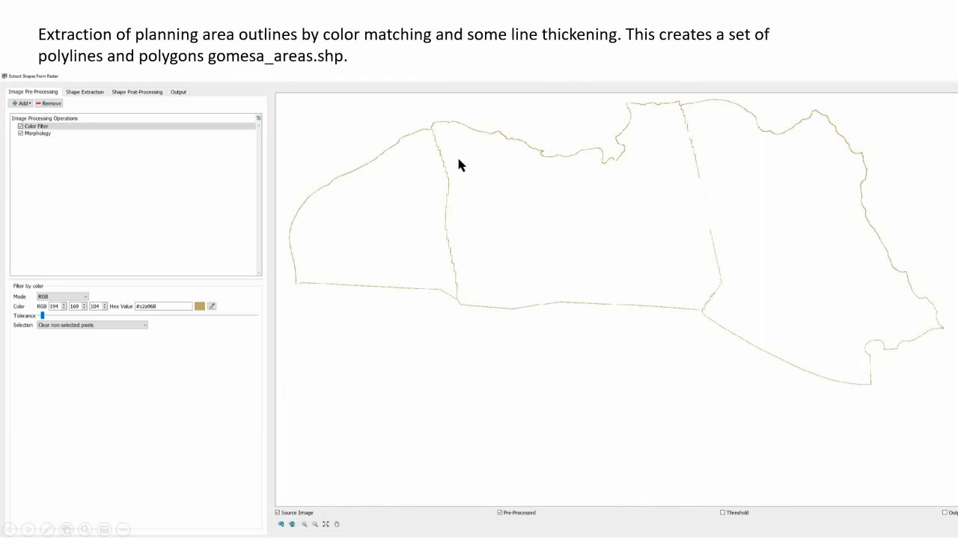
key("Left")
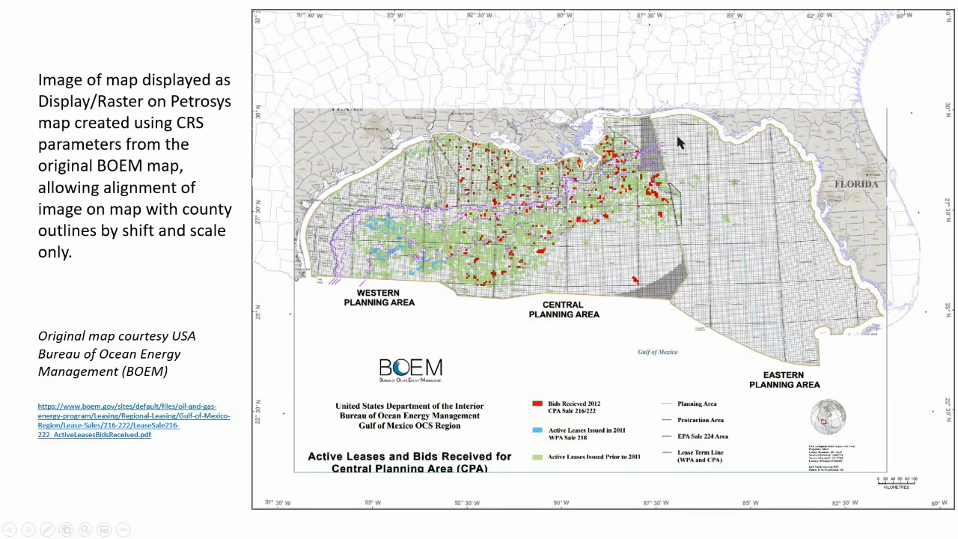
key("Right")
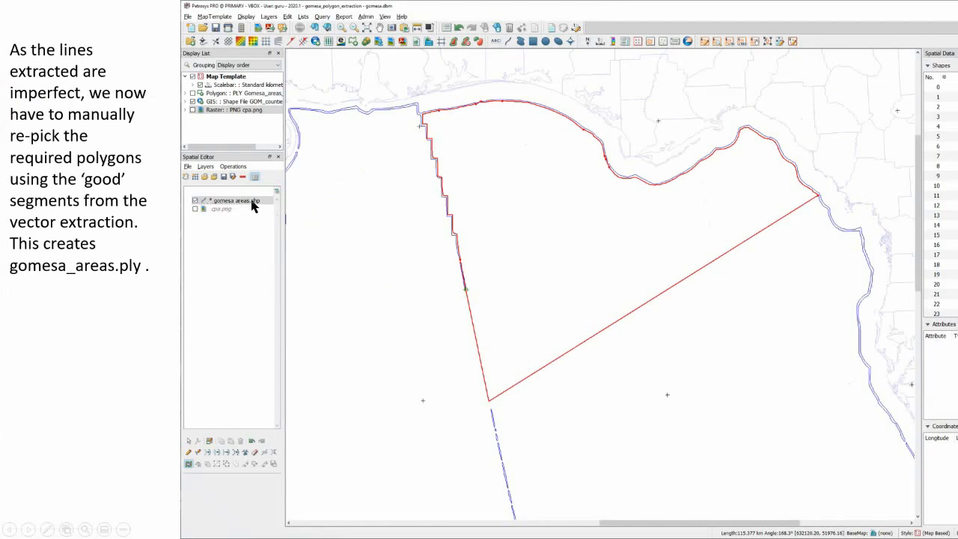
left_click(188, 465)
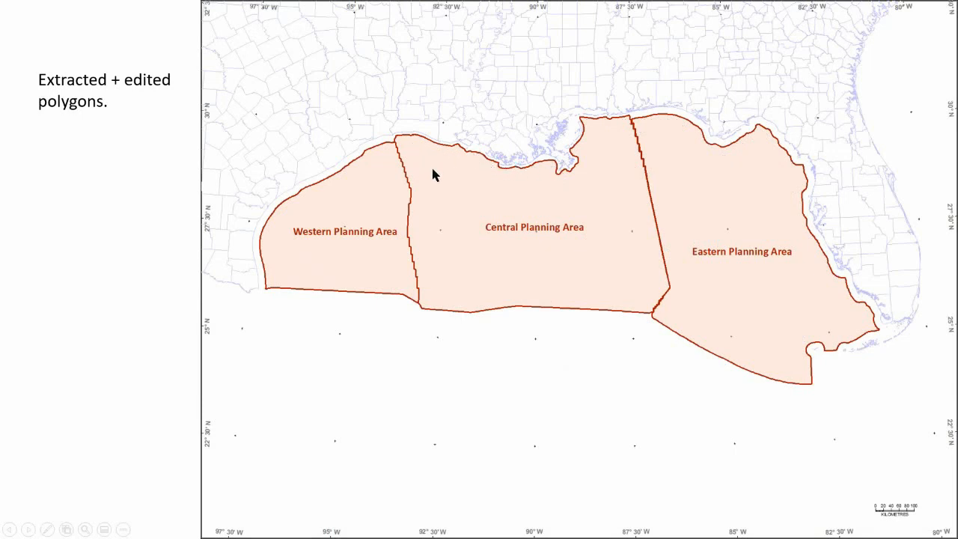
left_click(440, 208)
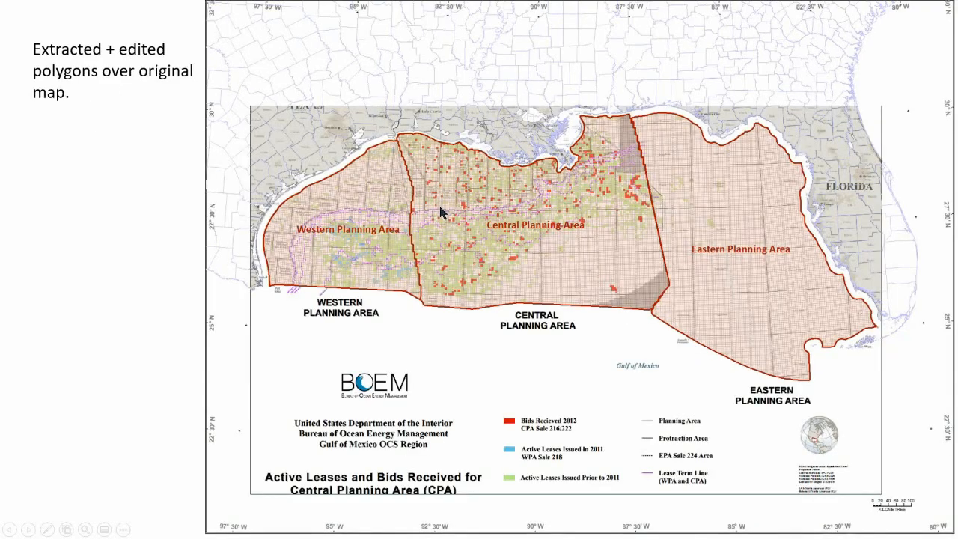
left_click(440, 208)
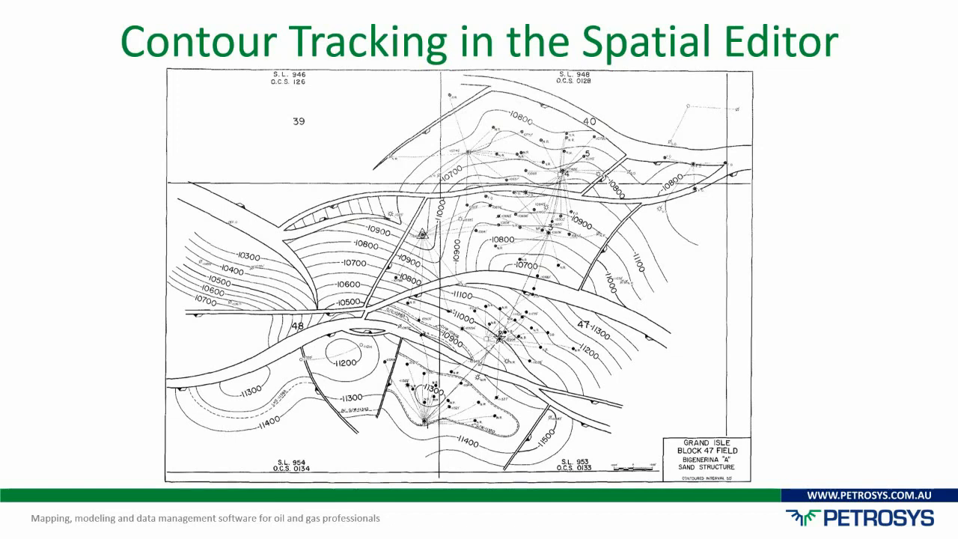
left_click(495, 212)
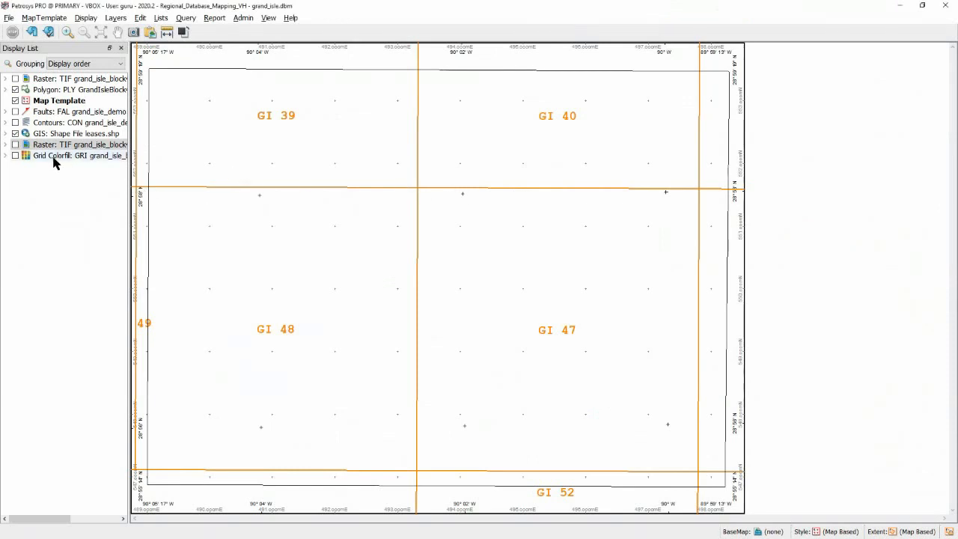
Step: Display the grand_isle_block47_Bigerina_A_Depth.tif raster and open it for editing in the Spatial Editor
mouse_move(55, 158)
mouse_move(17, 146)
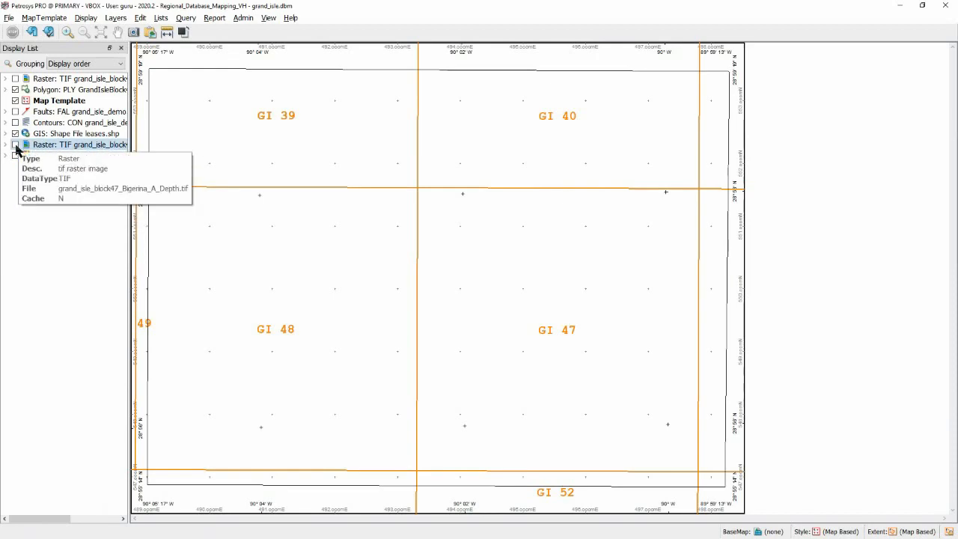
left_click(15, 145)
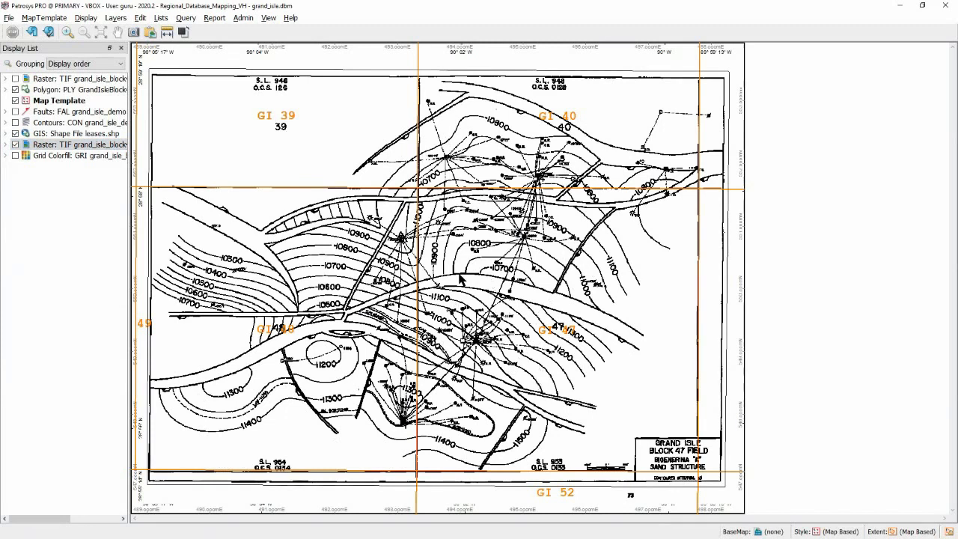
right_click(104, 150)
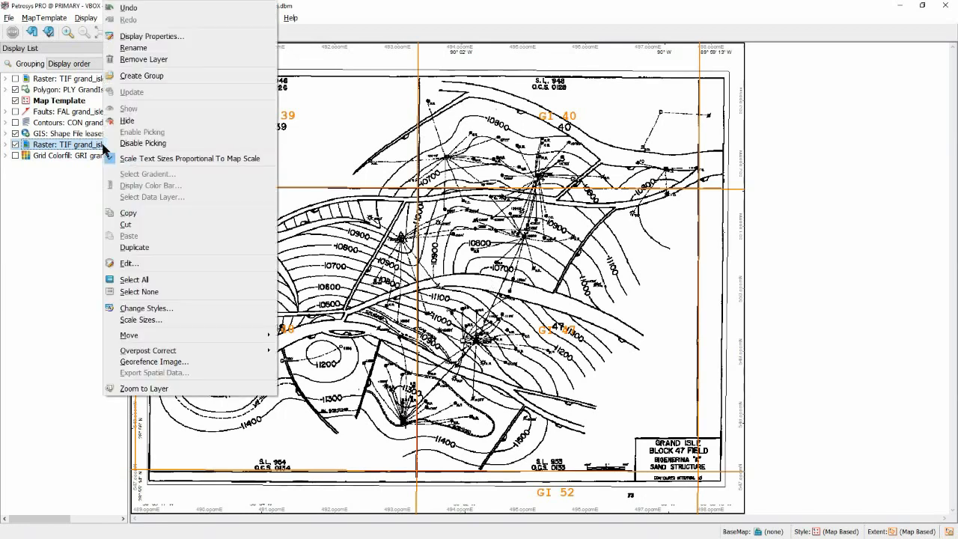
left_click(152, 267)
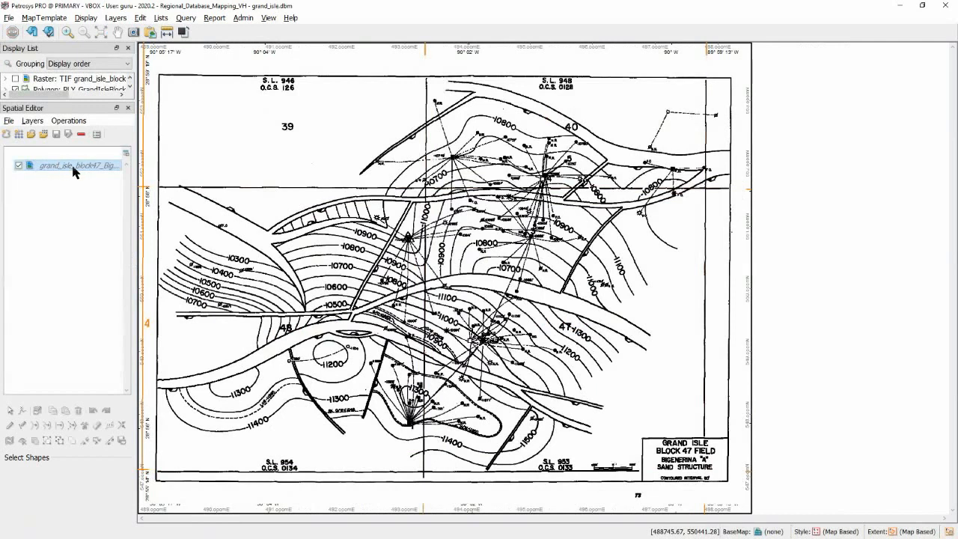
left_click(76, 123)
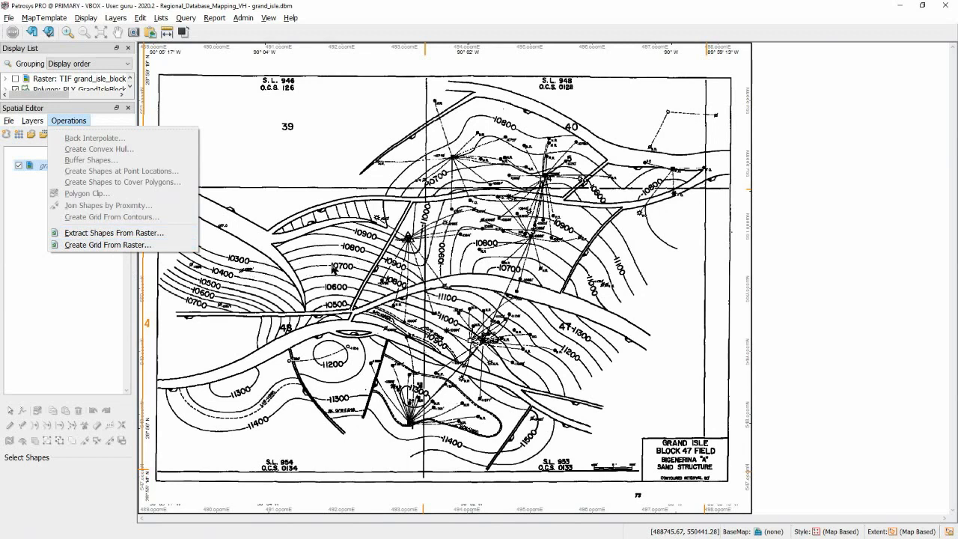
left_click(281, 279)
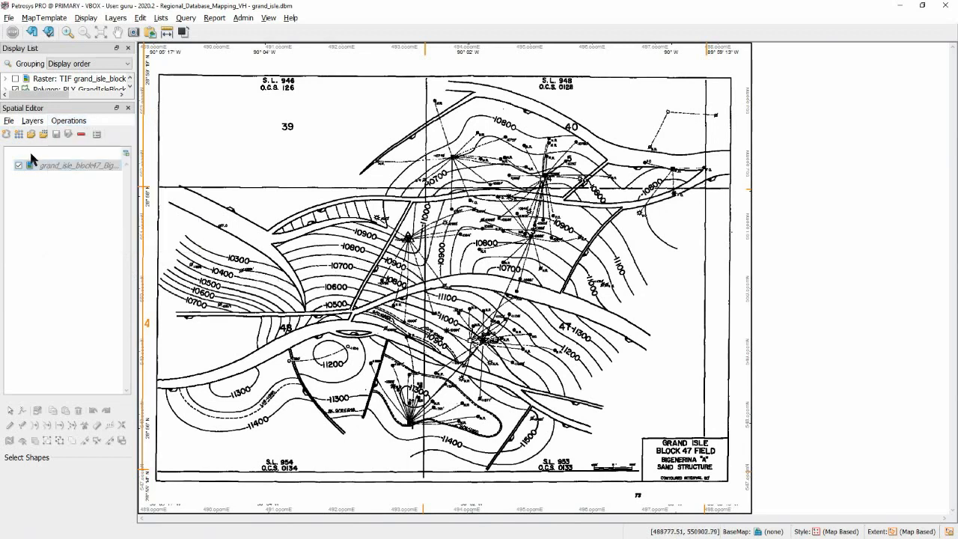
Step: Create a new Petrosys contour file layer named dr2.con in the Spatial Editor
left_click(10, 121)
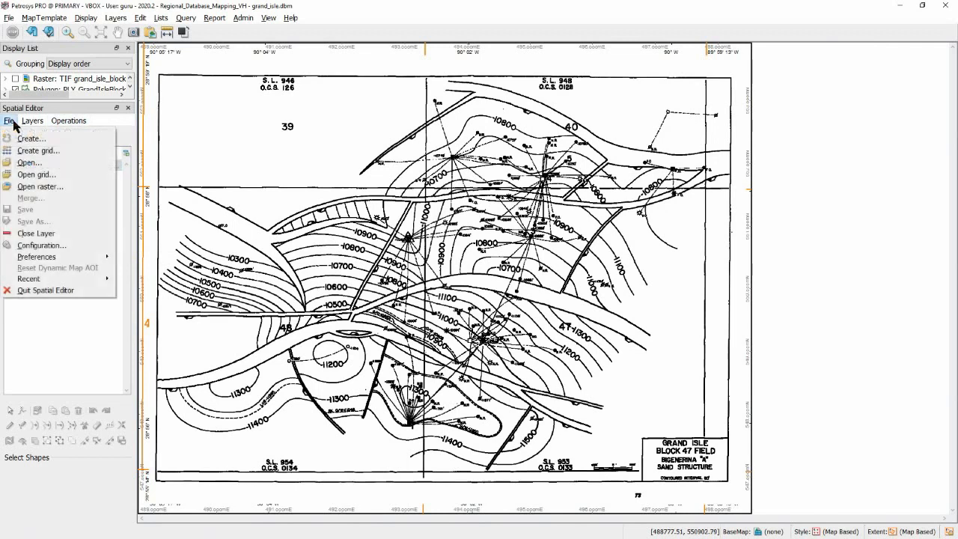
left_click(33, 140)
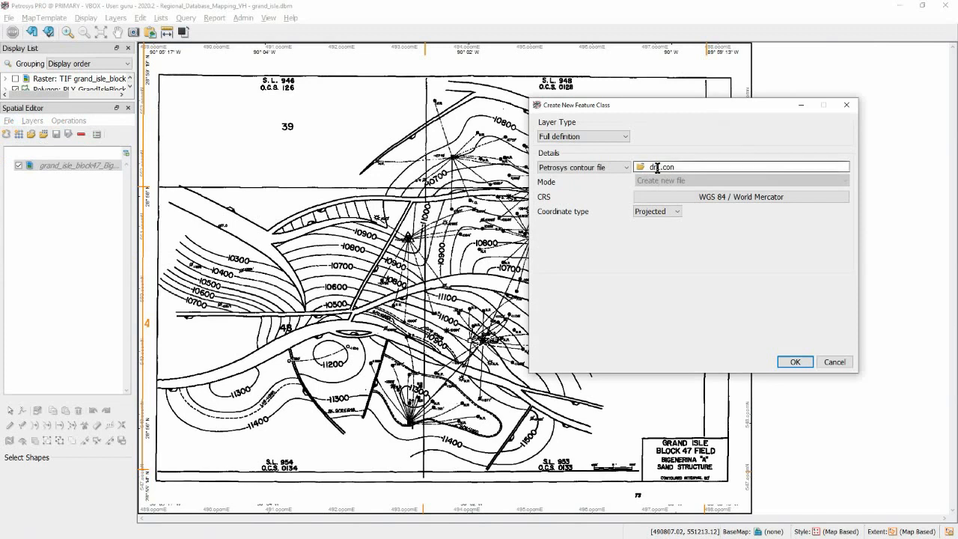
left_click(659, 167)
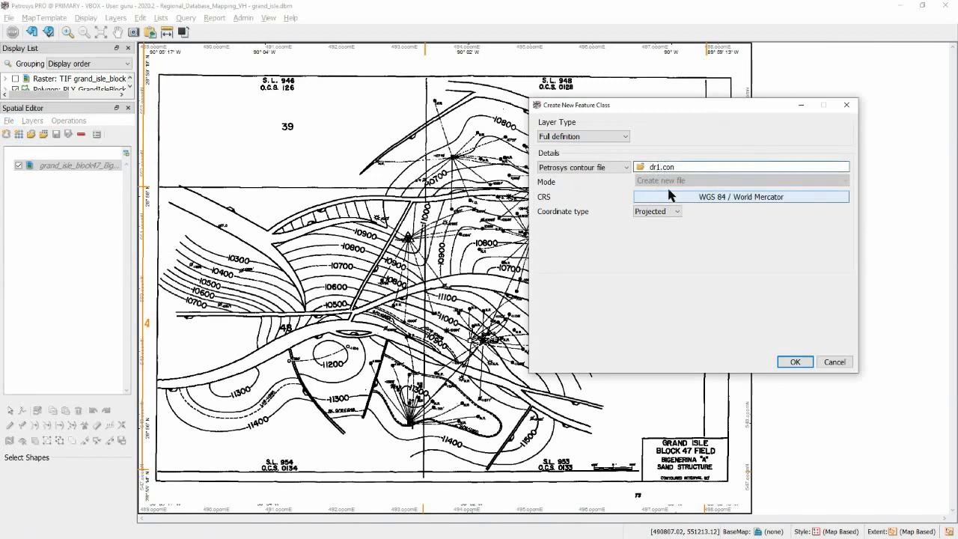
key("BackSpace")
type("2")
left_click(798, 362)
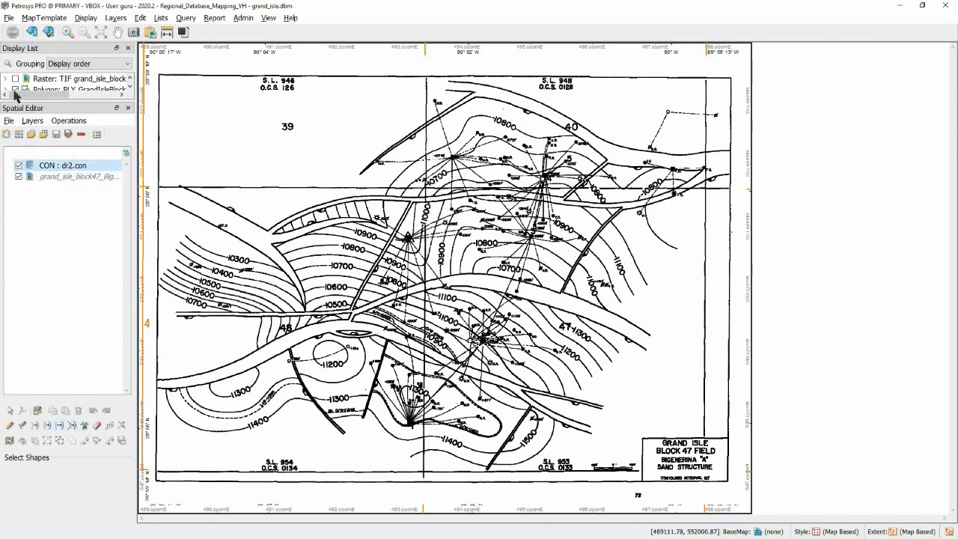
Step: Digitize an irregular closed contour in the blank area northwest of the faults and assign it contour level -10300
left_click(67, 32)
left_click_drag(312, 88, 721, 323)
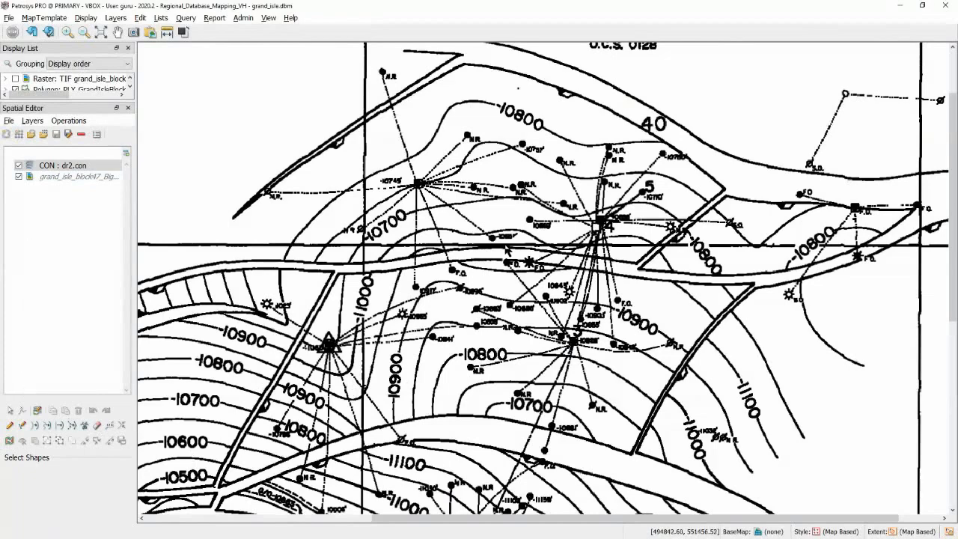
left_click(10, 425)
mouse_move(210, 92)
left_mouse_down()
mouse_move(263, 149)
mouse_move(280, 85)
left_mouse_up()
left_click(300, 86)
left_click(253, 82)
double_click(212, 90)
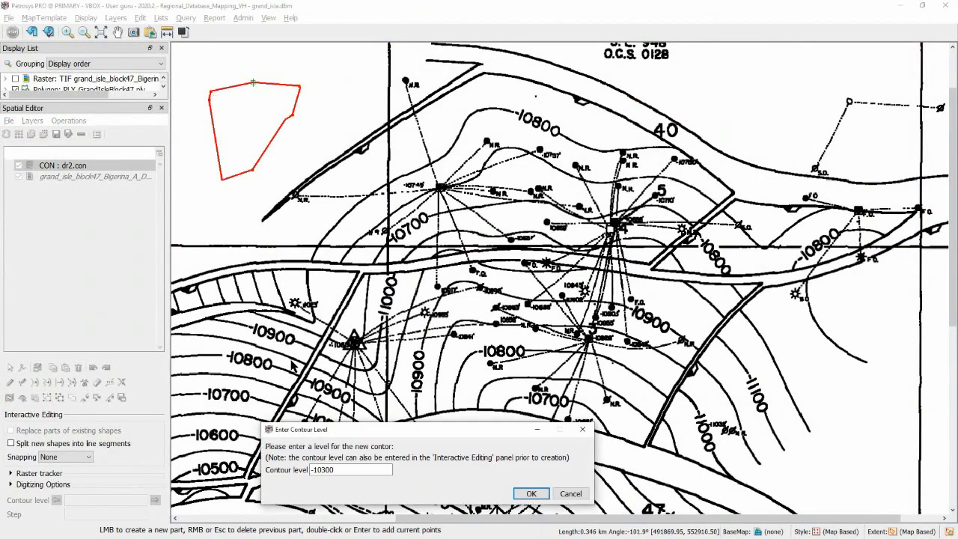
left_click(531, 493)
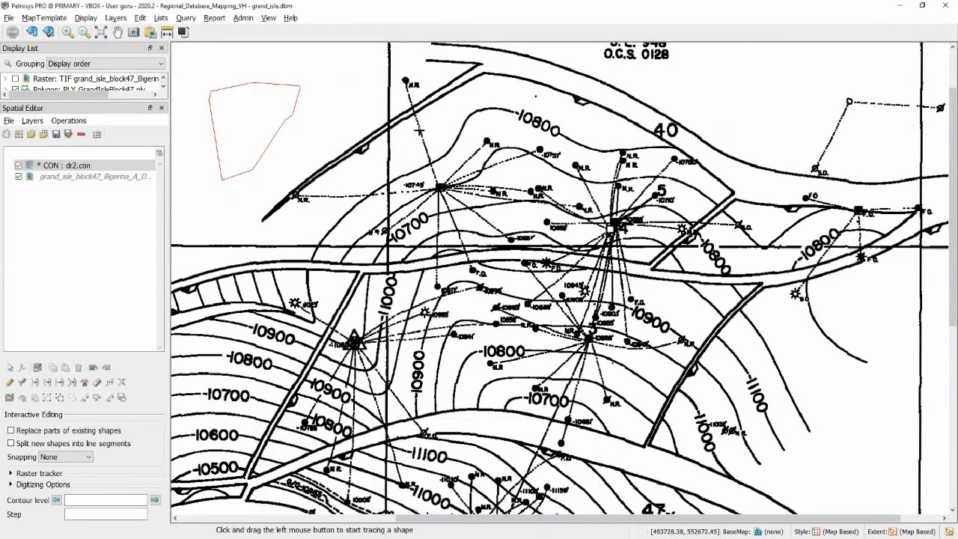
Step: Enable the raster tracker for interactive contour digitizing and turn on smoothing
left_click(24, 477)
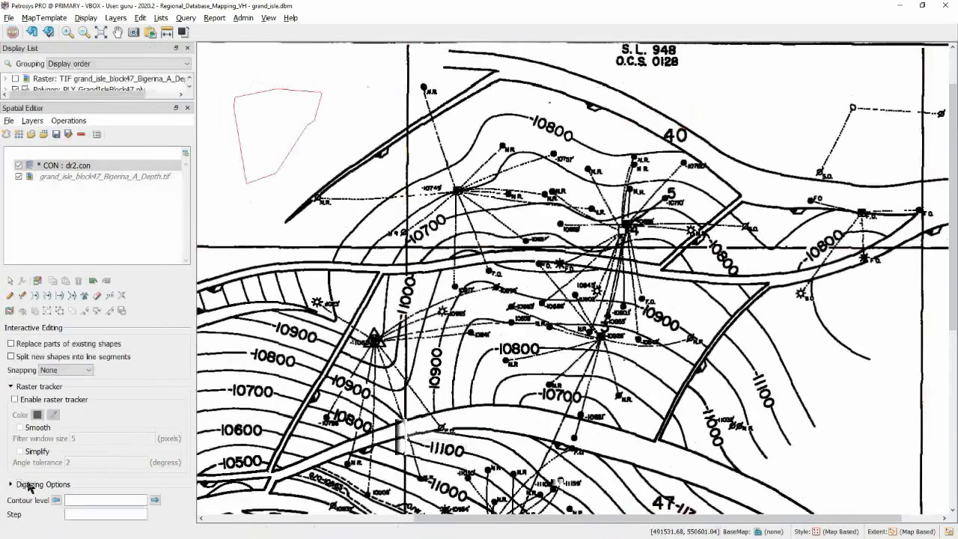
left_click(15, 400)
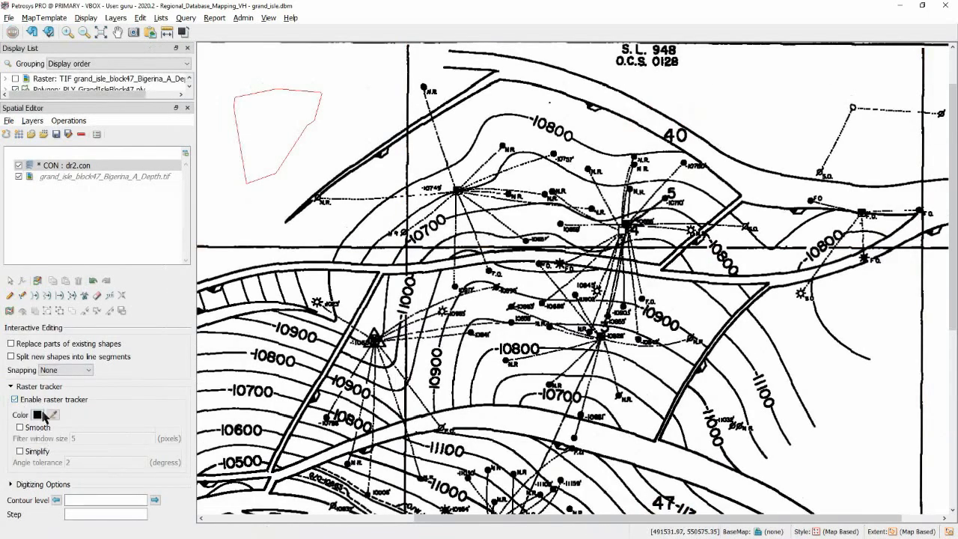
left_click(53, 416)
left_click(20, 428)
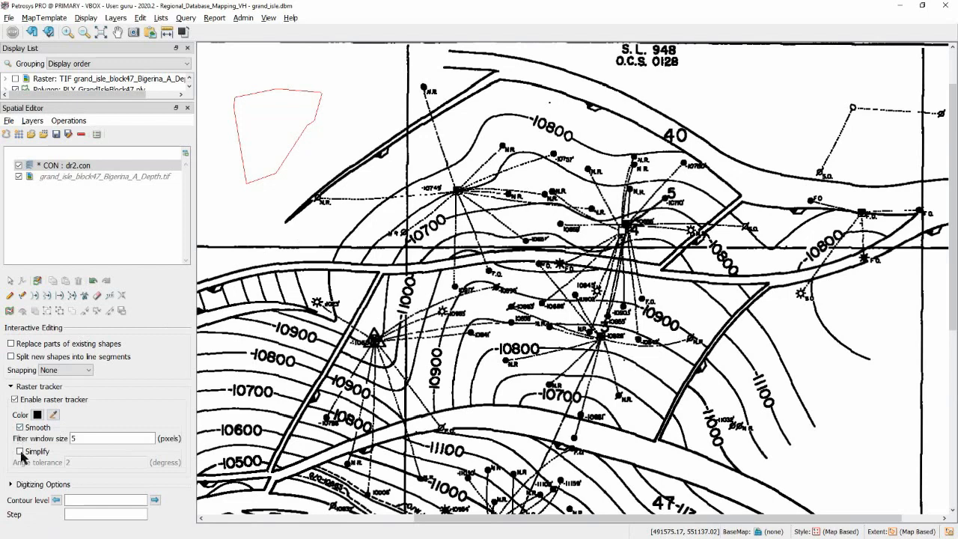
Step: Turn on Simplify for the raster tracker and set the contour level to -10800 with a step of 50
left_click(20, 452)
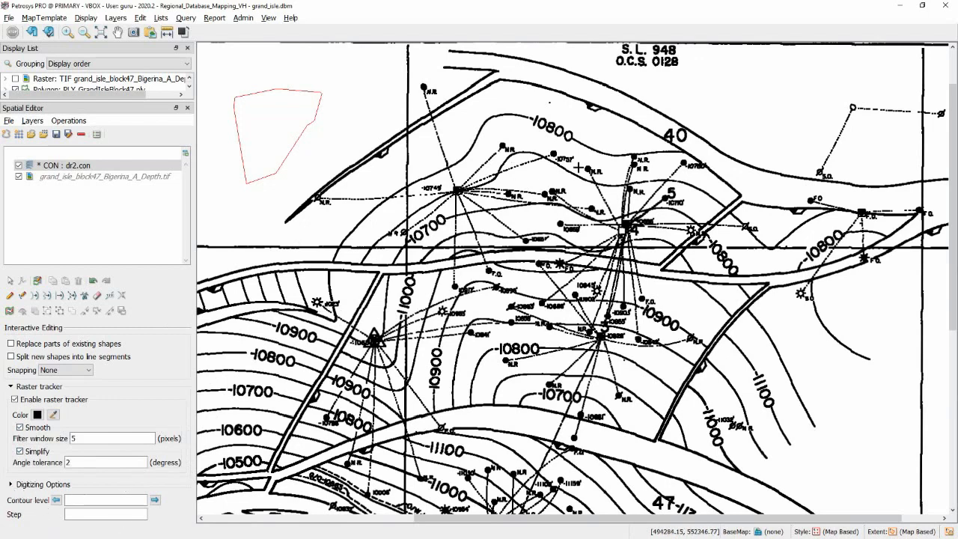
left_click(124, 498)
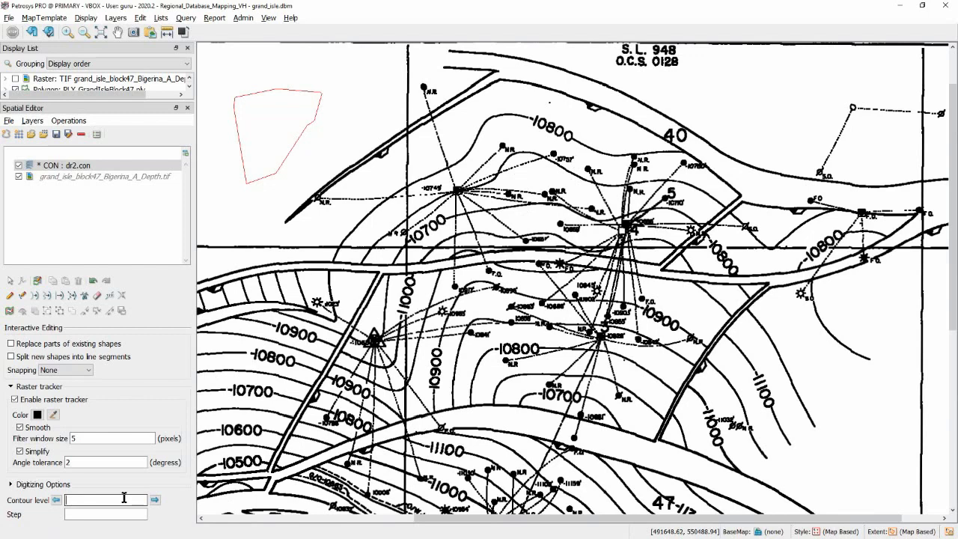
type("-10800")
left_click(70, 514)
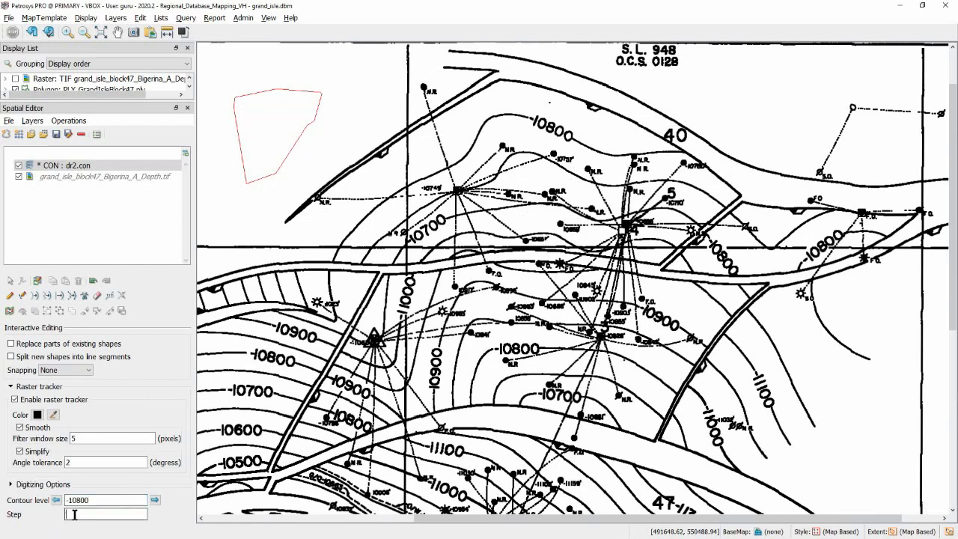
type("50")
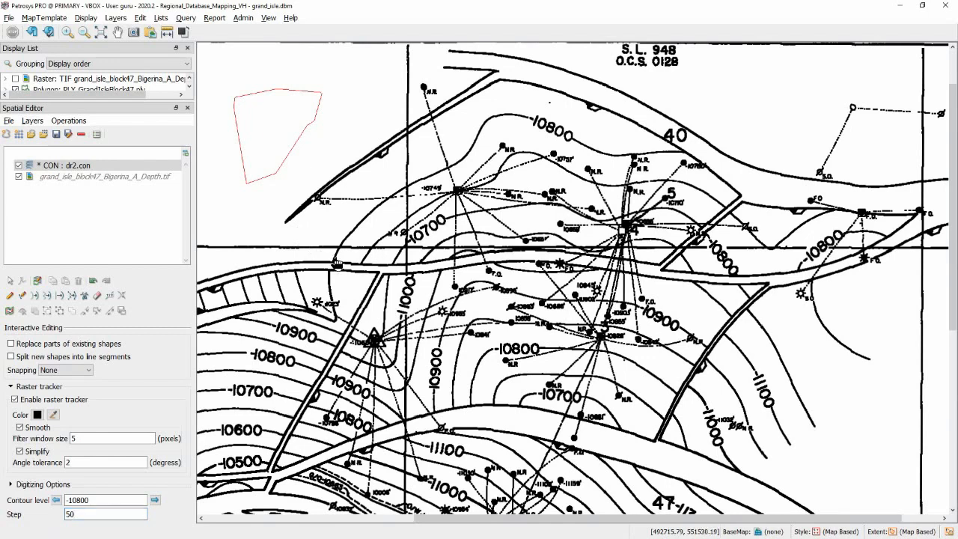
Step: Trace the northern -10800 contour from the fault at its southwest end to the eastern fault, suspending raster tracking across the label
left_click(335, 259)
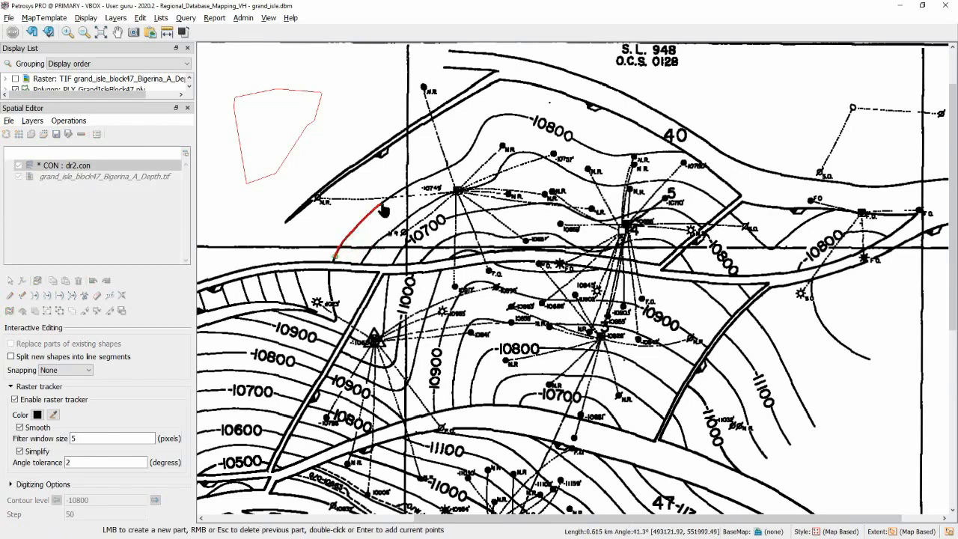
left_click(381, 204)
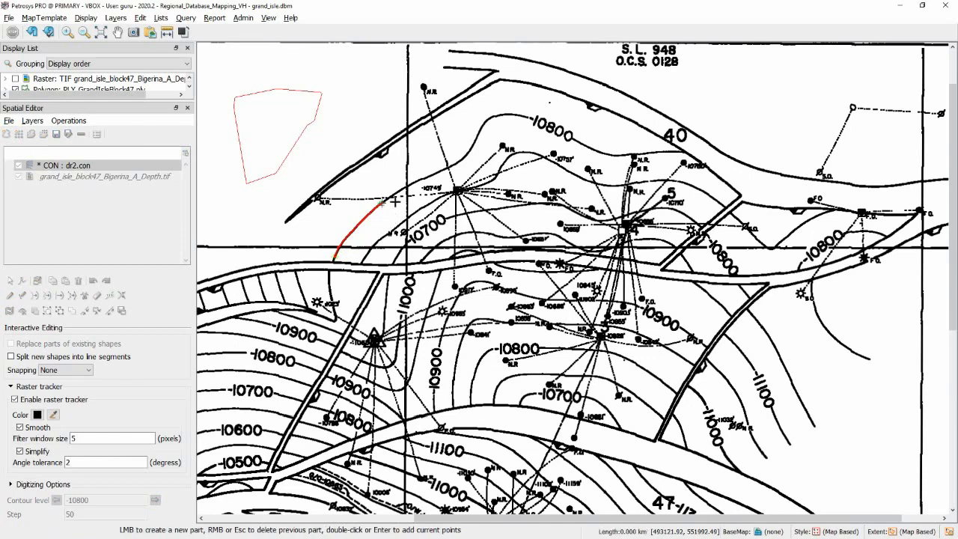
left_click(477, 141)
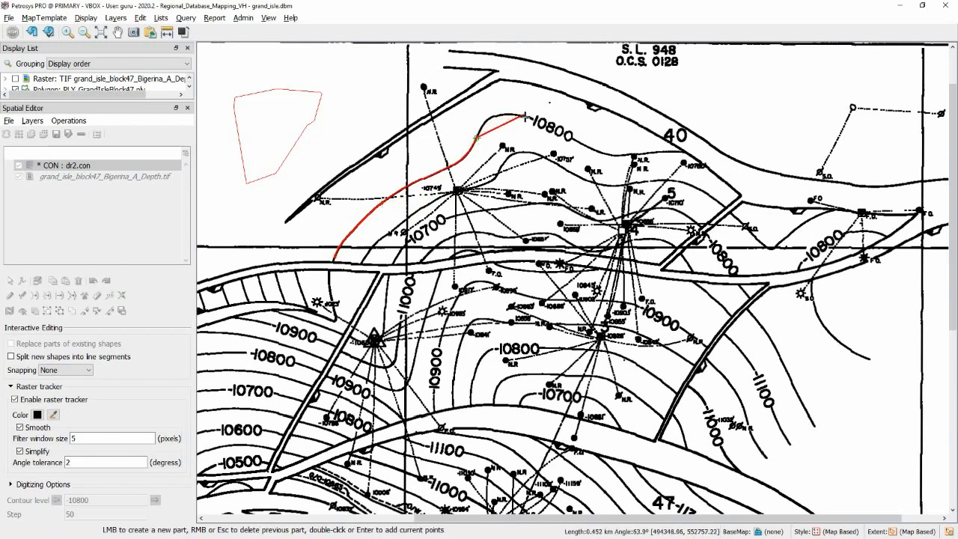
left_click(528, 125)
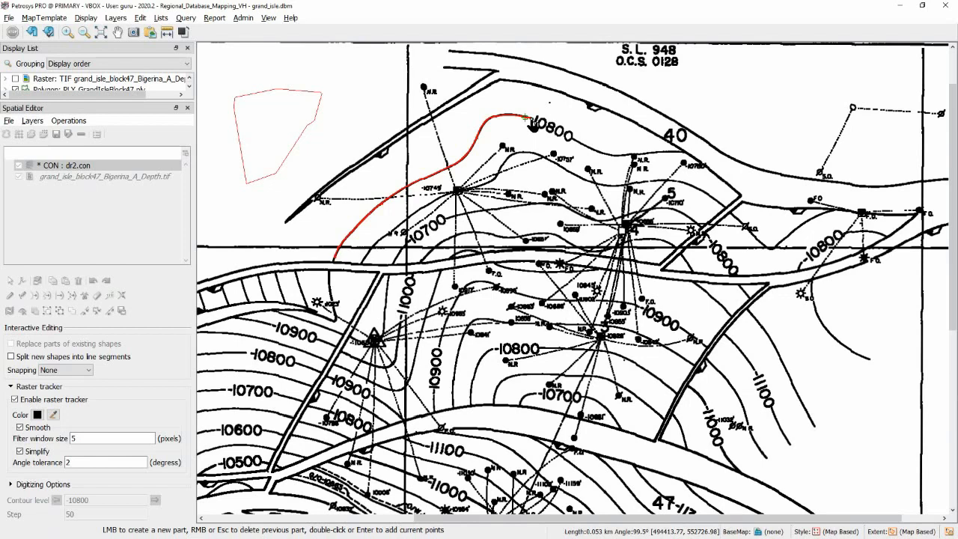
key("t")
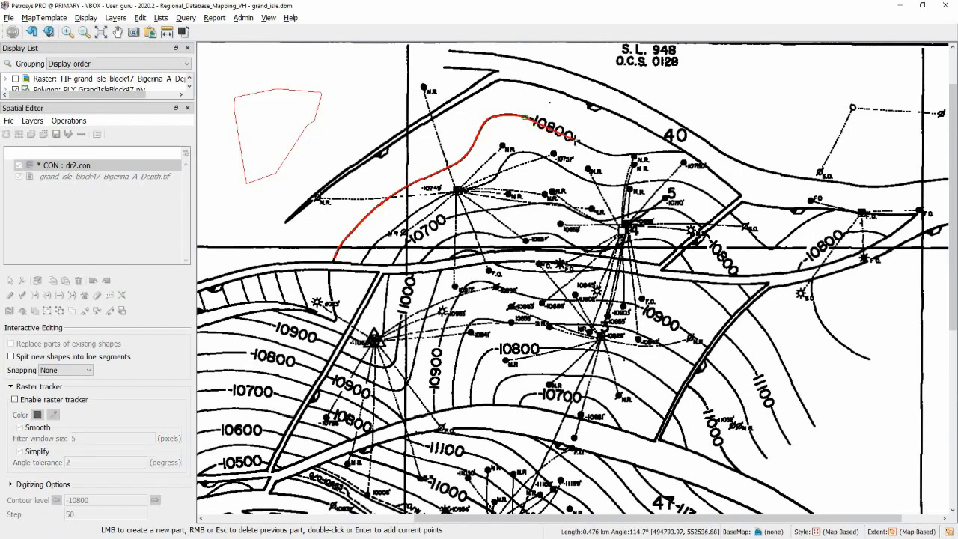
left_click(575, 139)
key("t")
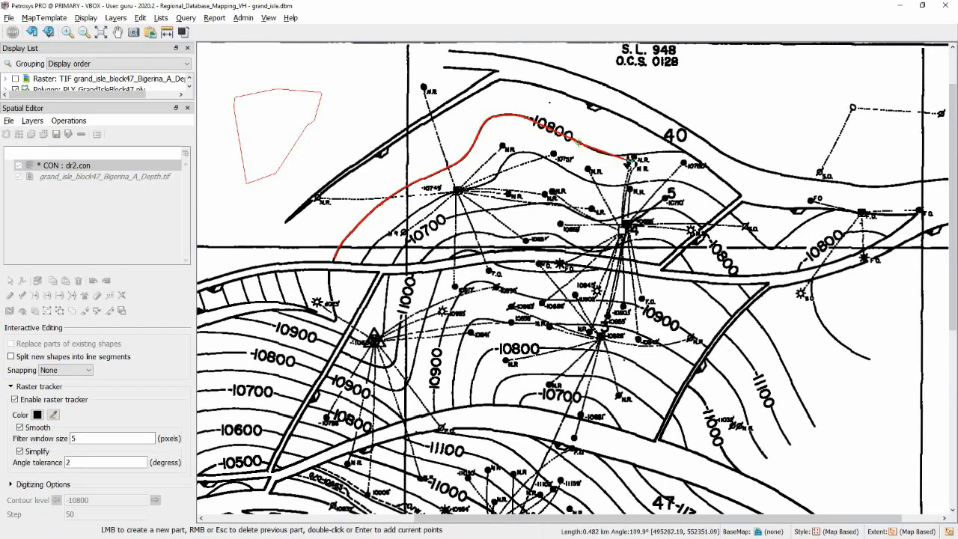
left_click(629, 156)
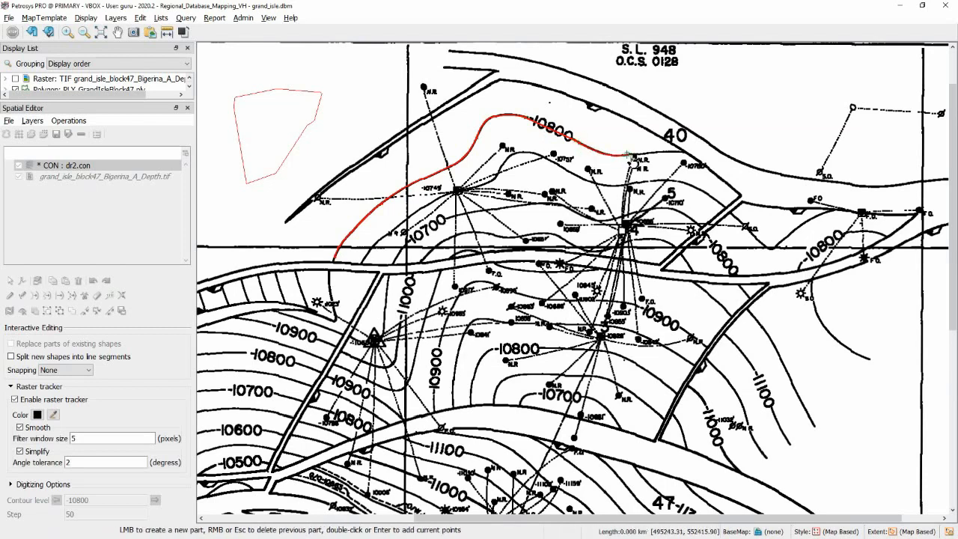
left_click(679, 156)
double_click(679, 154)
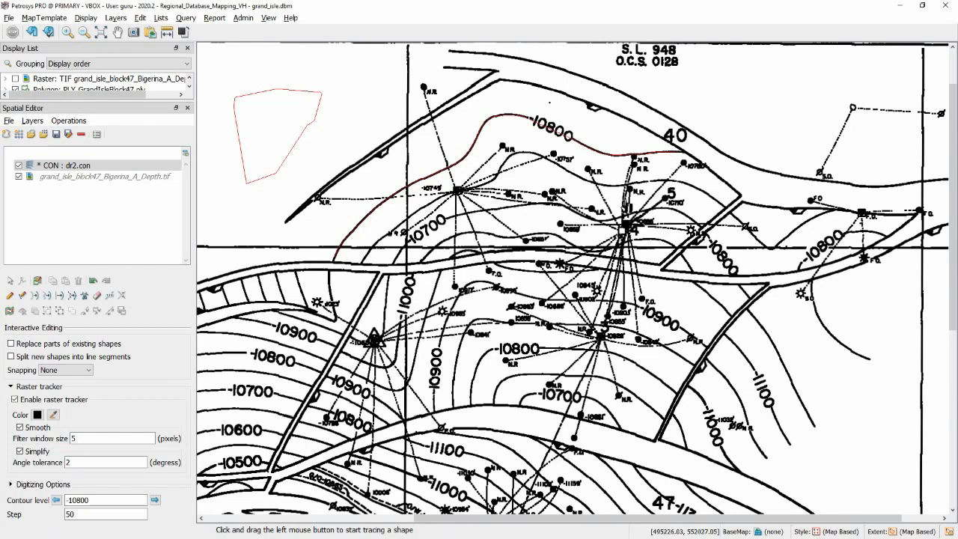
Step: Trace the southern -10800 contour between the lower fault and the eastern fault, suspending raster tracking across its label
left_click(471, 402)
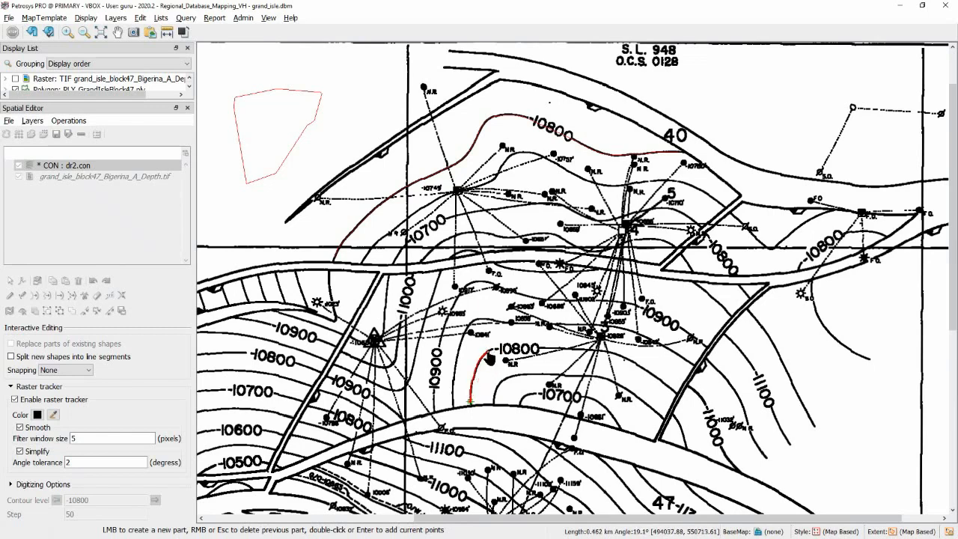
left_click(487, 353)
key("t")
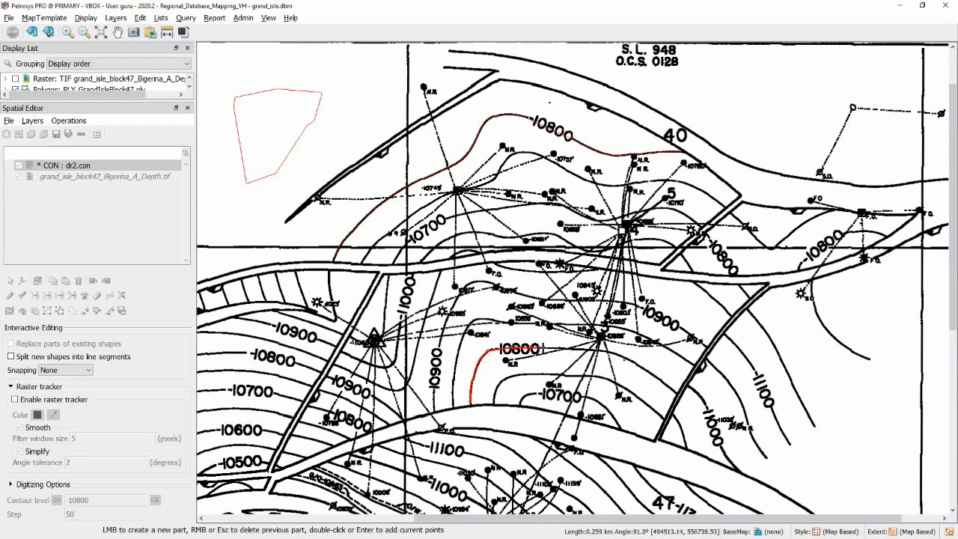
left_click(545, 349)
key("t")
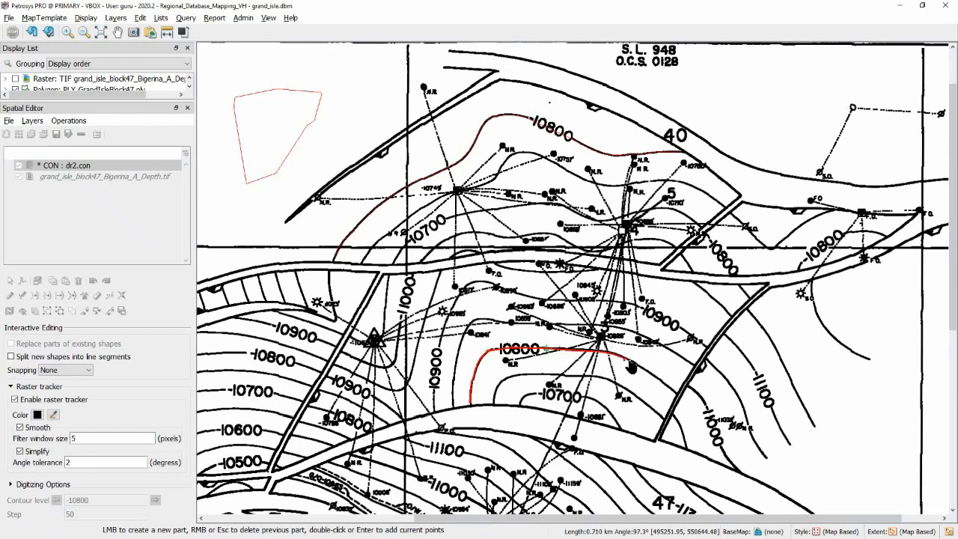
left_click(630, 362)
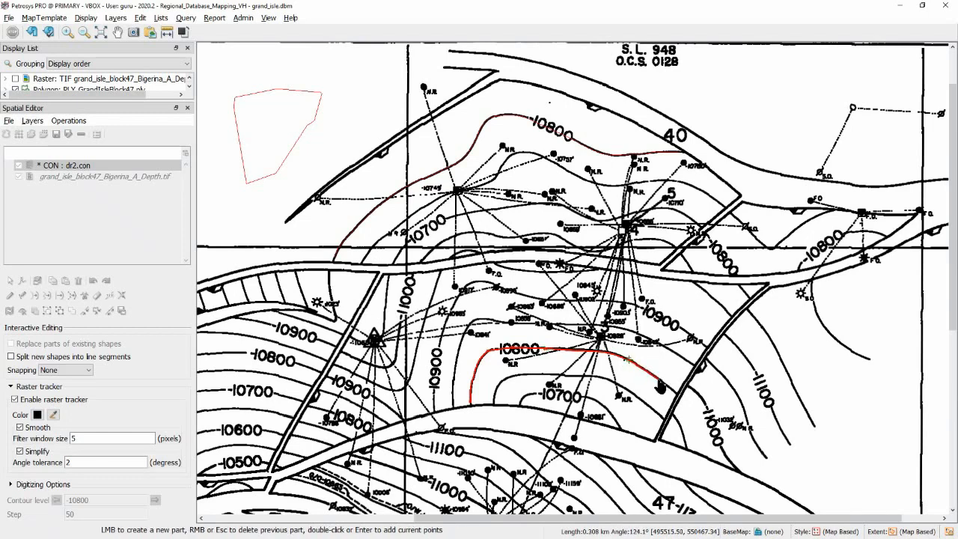
left_click(656, 378)
double_click(675, 390)
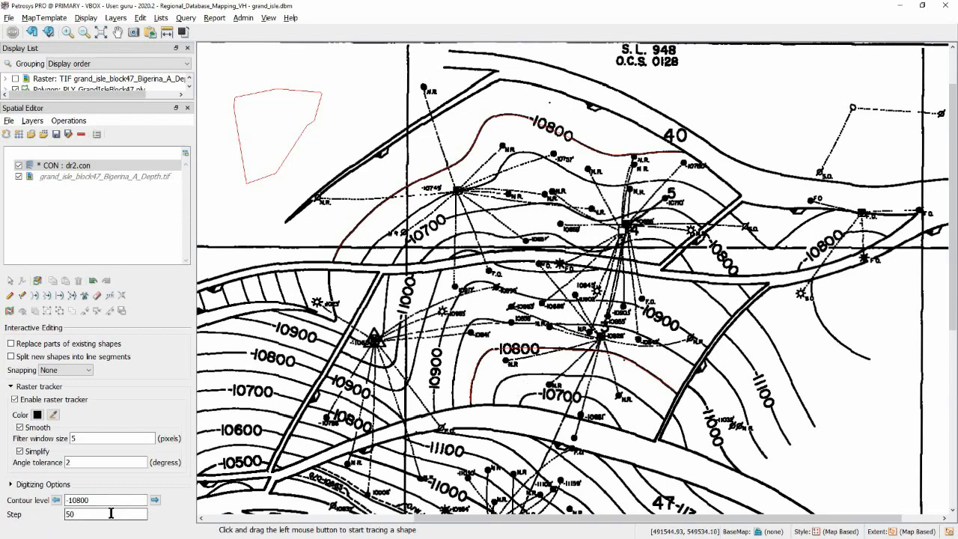
Step: Advance the contour level to -10750 and trace the western part of the contour just inside the southern -10800 contour
left_click(155, 500)
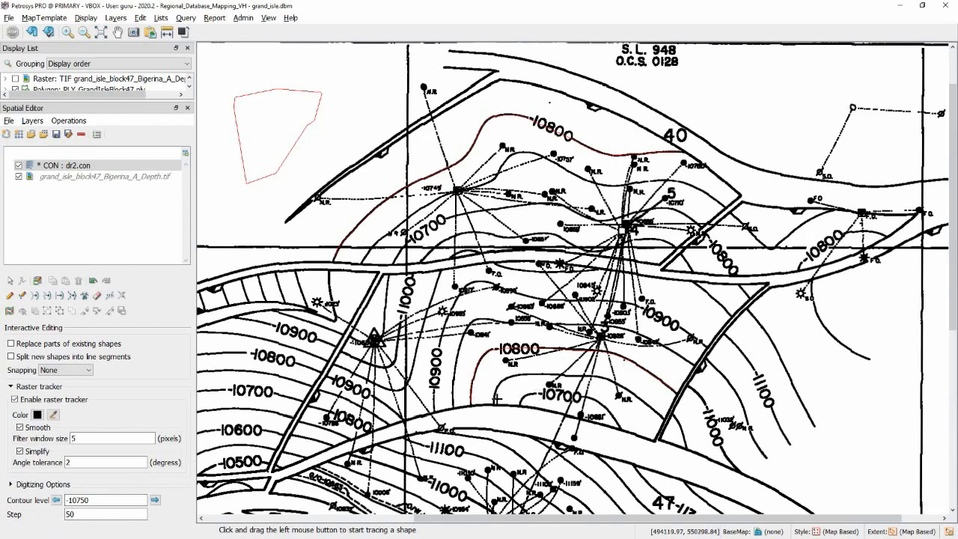
left_click_drag(495, 400, 515, 382)
left_click(518, 375)
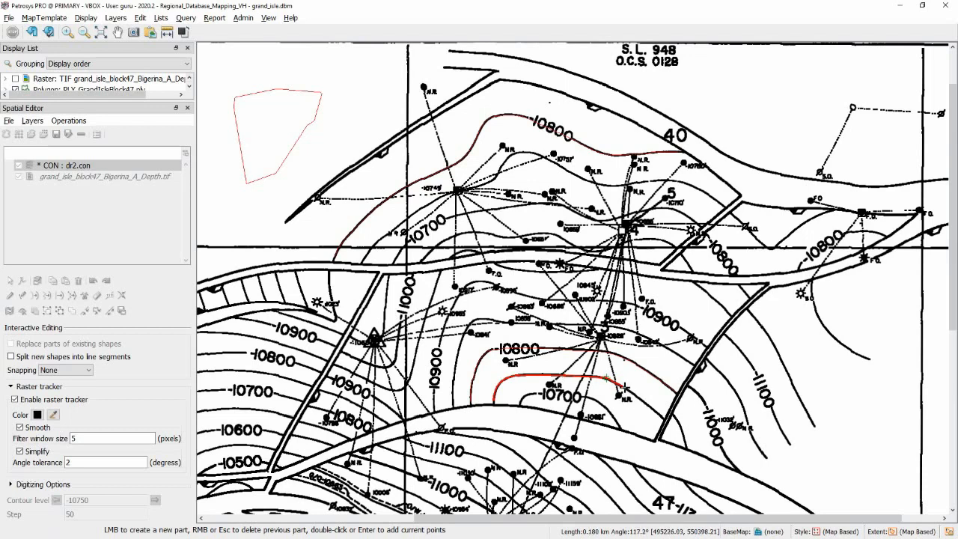
key("alt+space")
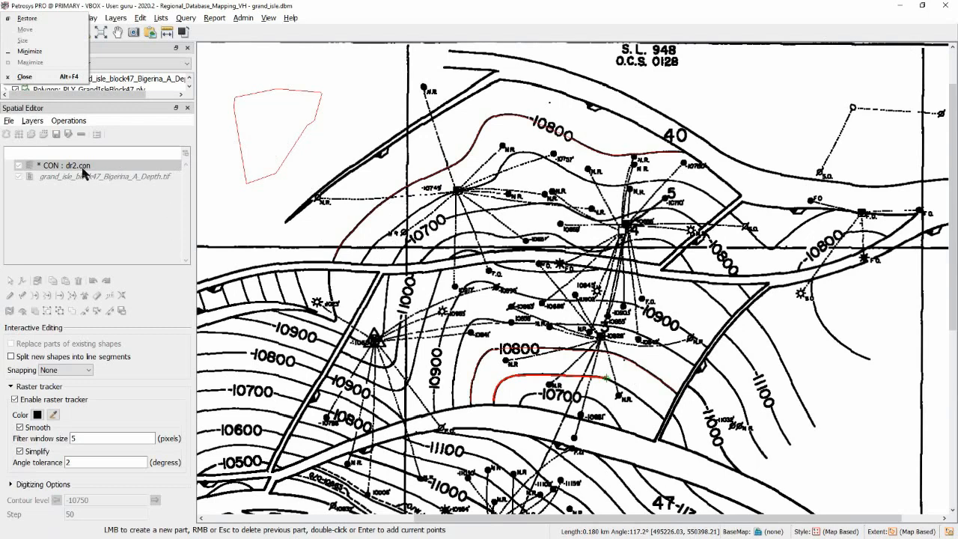
left_click(9, 122)
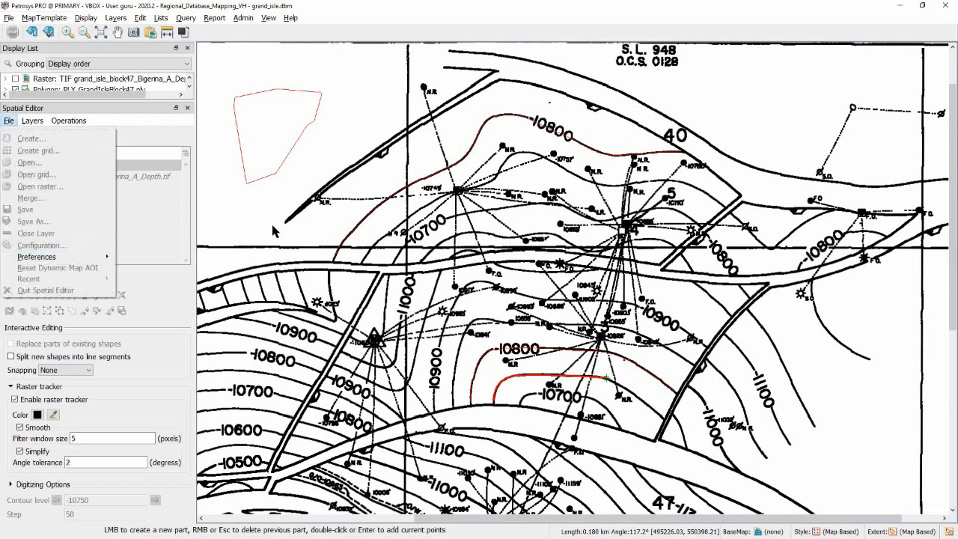
left_click(236, 235)
key("Escape")
key("Escape")
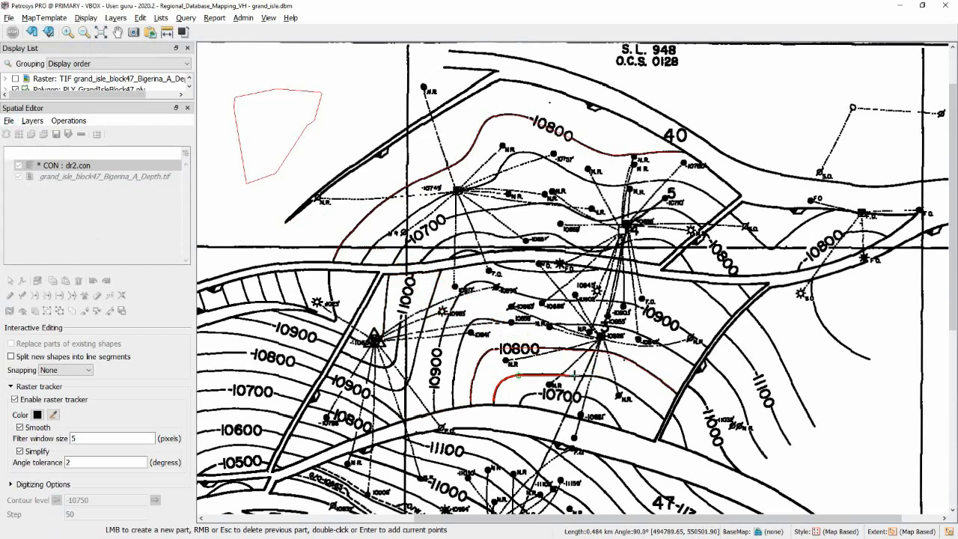
key("Escape")
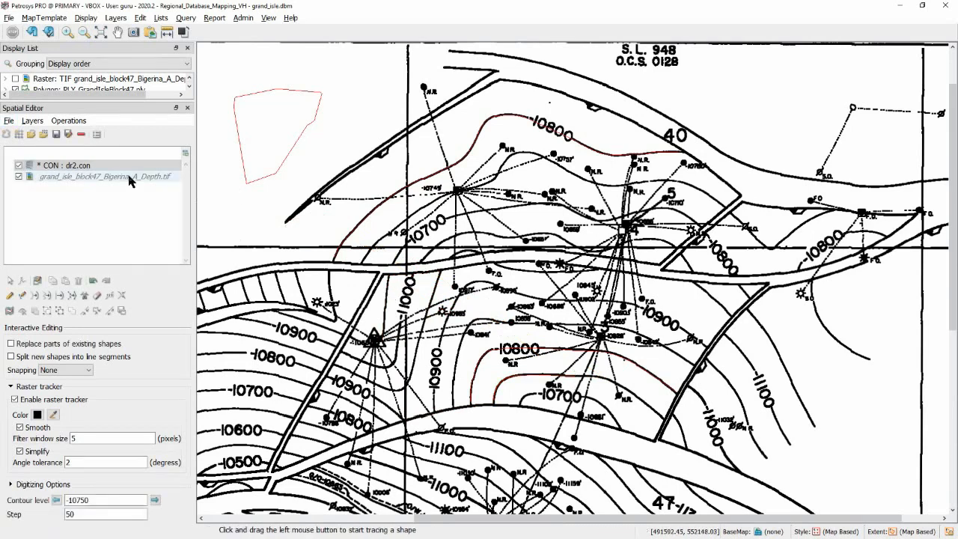
Step: Save the dr2.con contour layer and hide the depth raster in the Spatial Editor
left_click(8, 120)
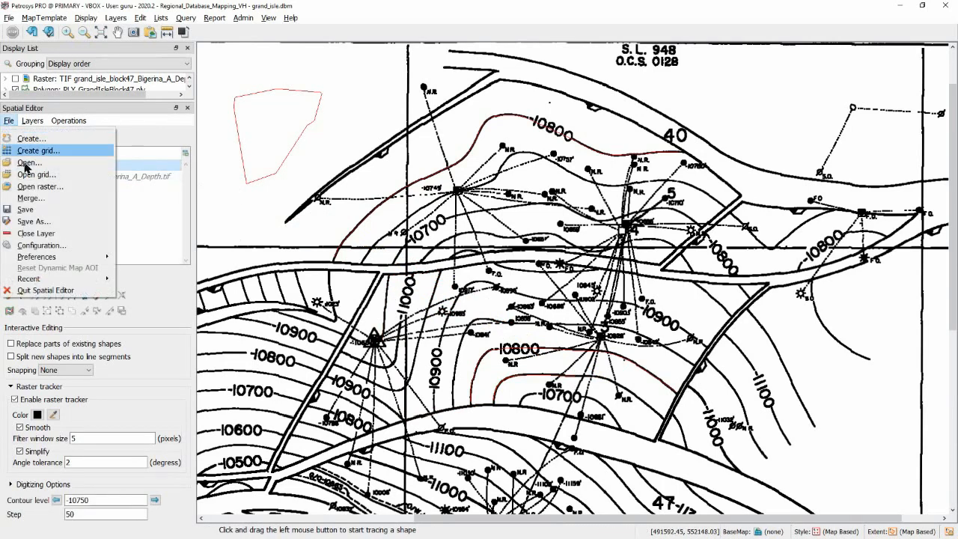
left_click(43, 217)
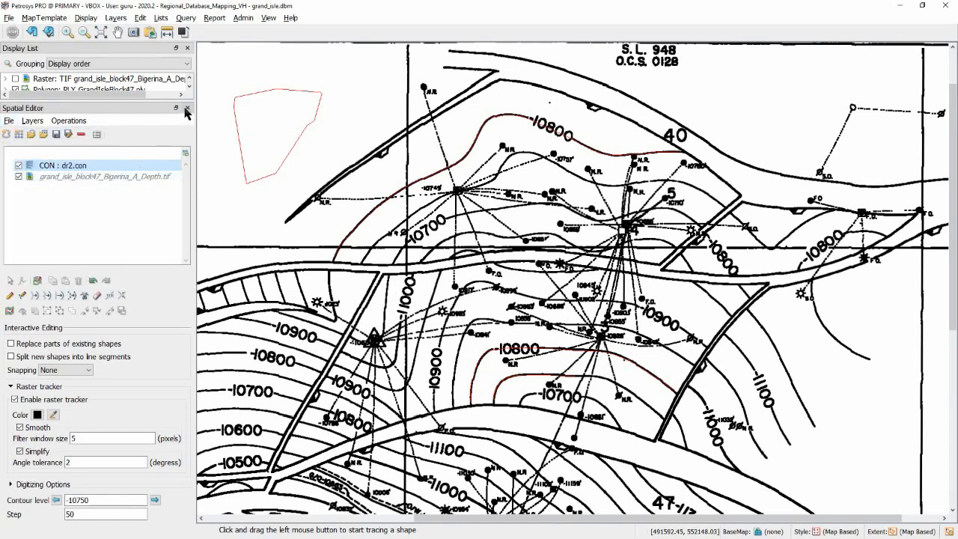
left_click(18, 178)
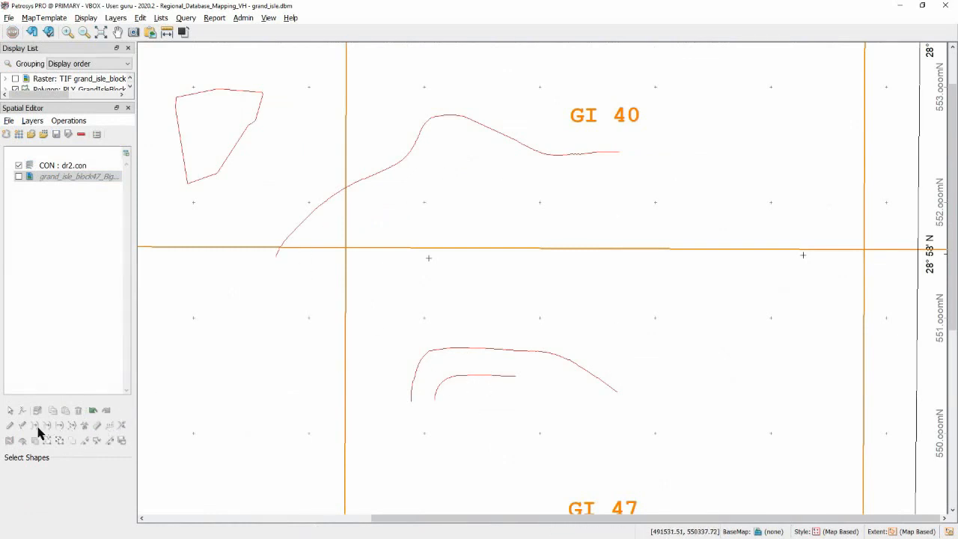
Step: Smooth the northwest bend of the southern -10800 contour in dr2.con using the Interactive smoothing method
left_click(63, 166)
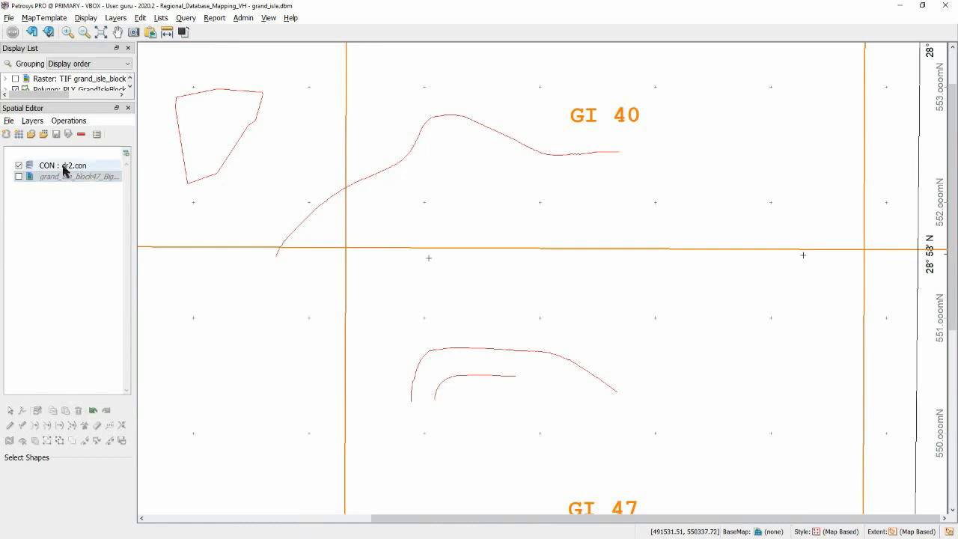
left_click(47, 425)
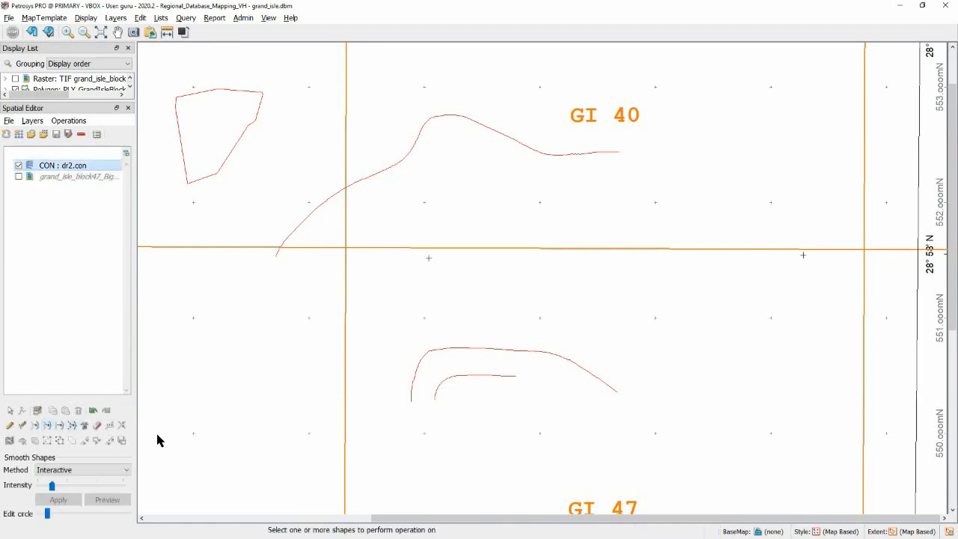
left_click(432, 349)
mouse_move(431, 349)
left_mouse_down()
mouse_move(422, 368)
mouse_move(430, 385)
mouse_move(481, 346)
mouse_move(604, 369)
left_mouse_up()
right_click(526, 360)
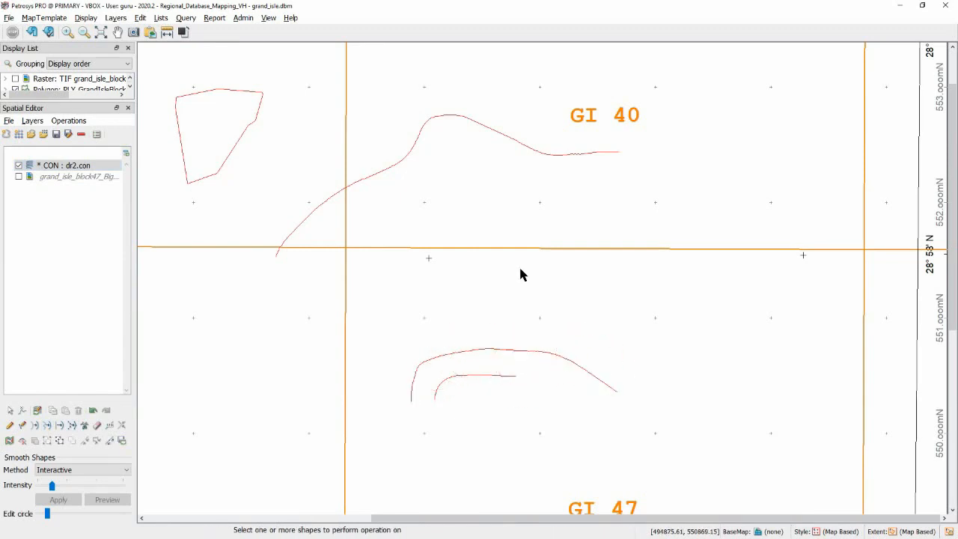
Step: Close the Spatial Editor and discard all unsaved changes
left_click(128, 108)
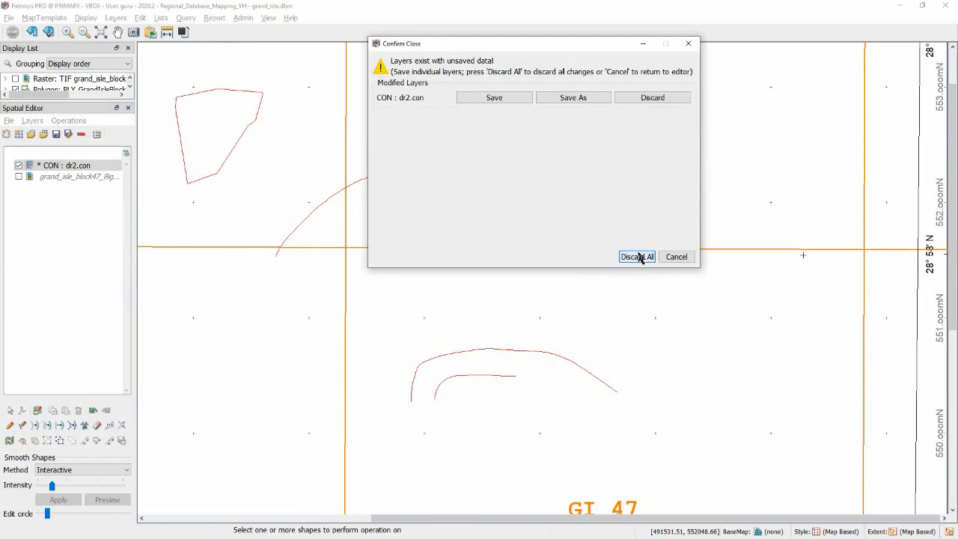
left_click(637, 257)
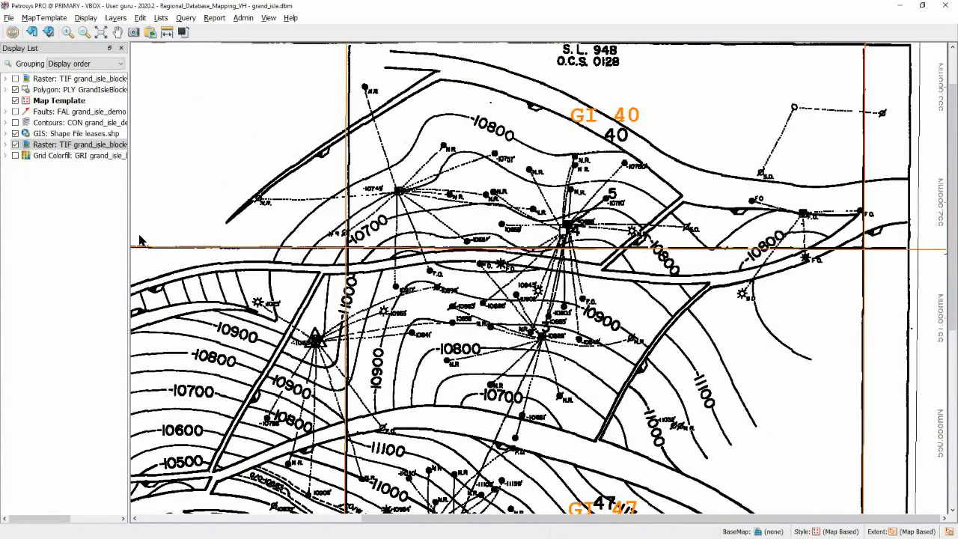
Step: Display the grand_isle_demo faults and the finished Grand Isle contours on the map, and hide the depth raster
left_click(15, 123)
left_click(15, 111)
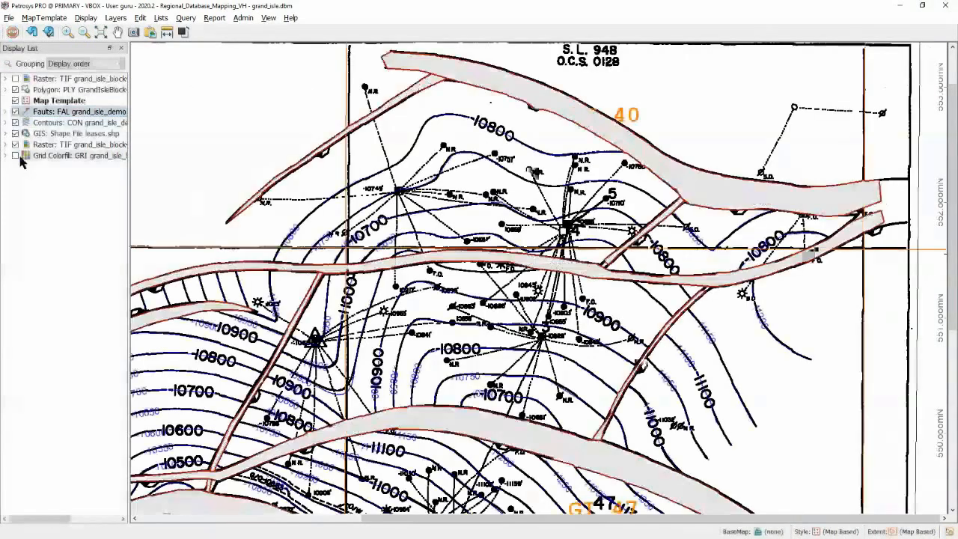
left_click(15, 156)
left_click(15, 156)
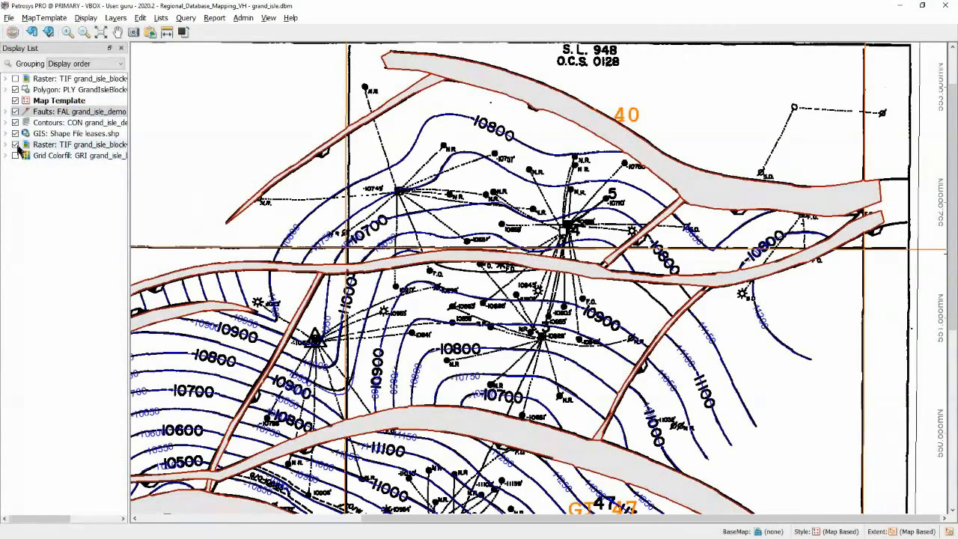
left_click(15, 145)
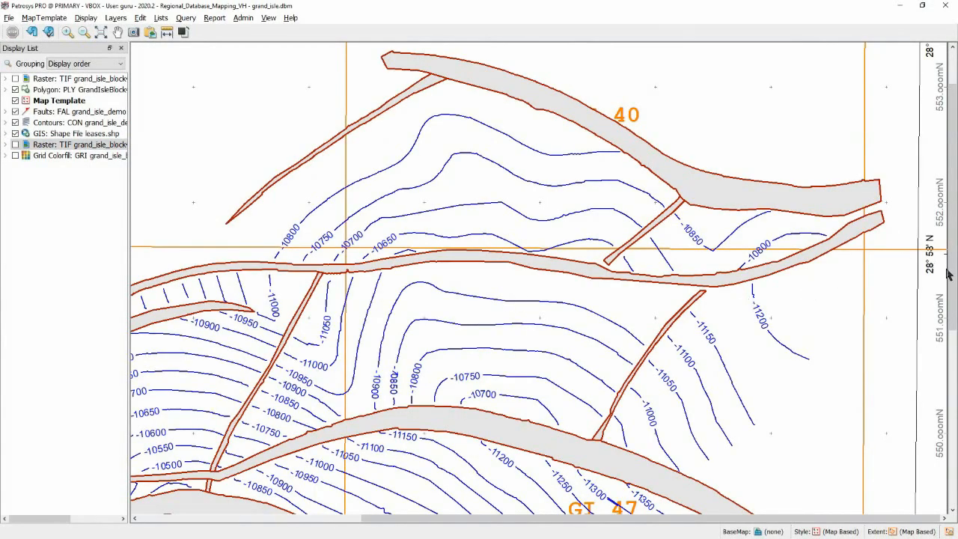
left_click_drag(954, 303, 955, 320)
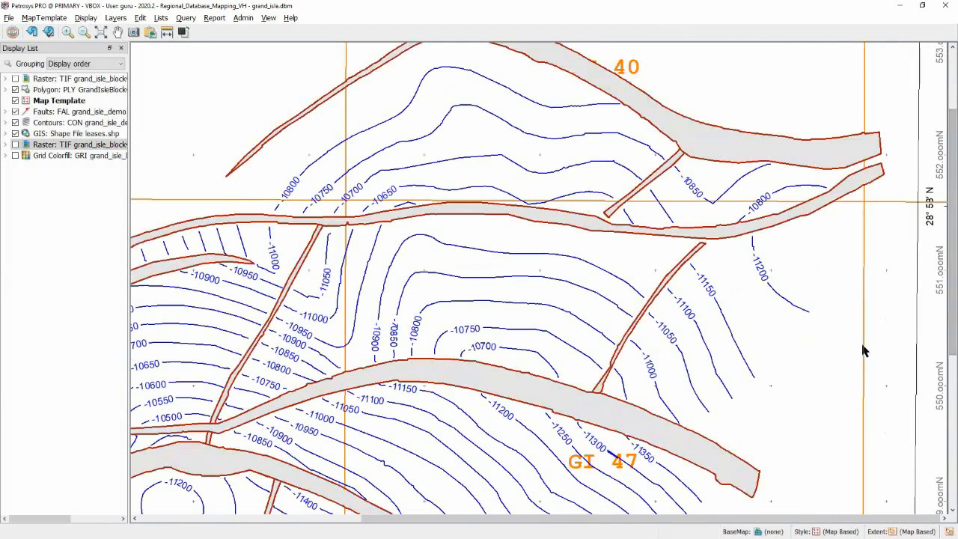